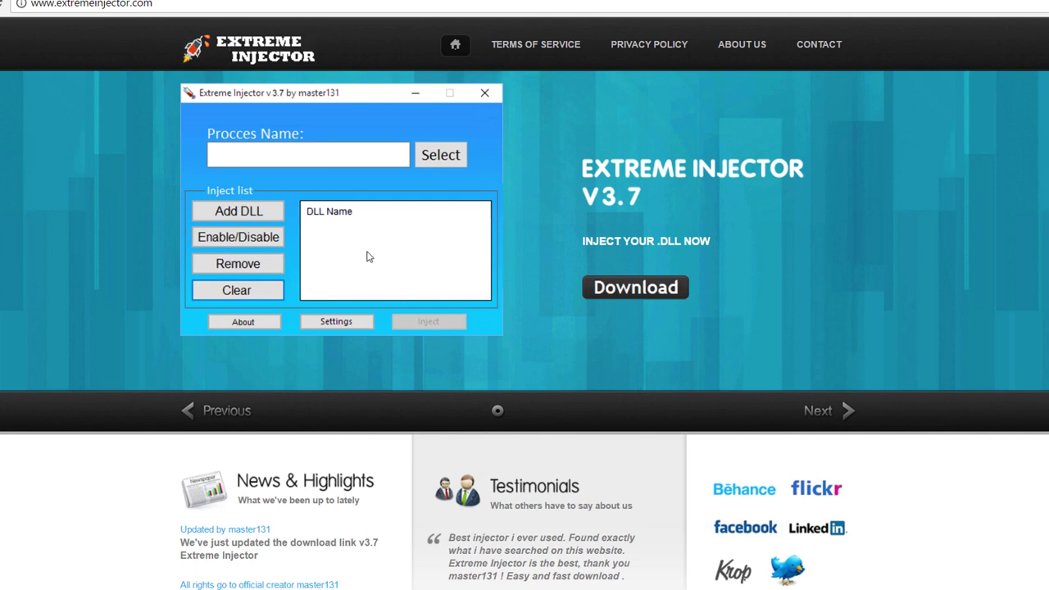
# Start the Extreme Injector v3.7 download from the extremeinjector.com home page.
pyautogui.click(619, 292)
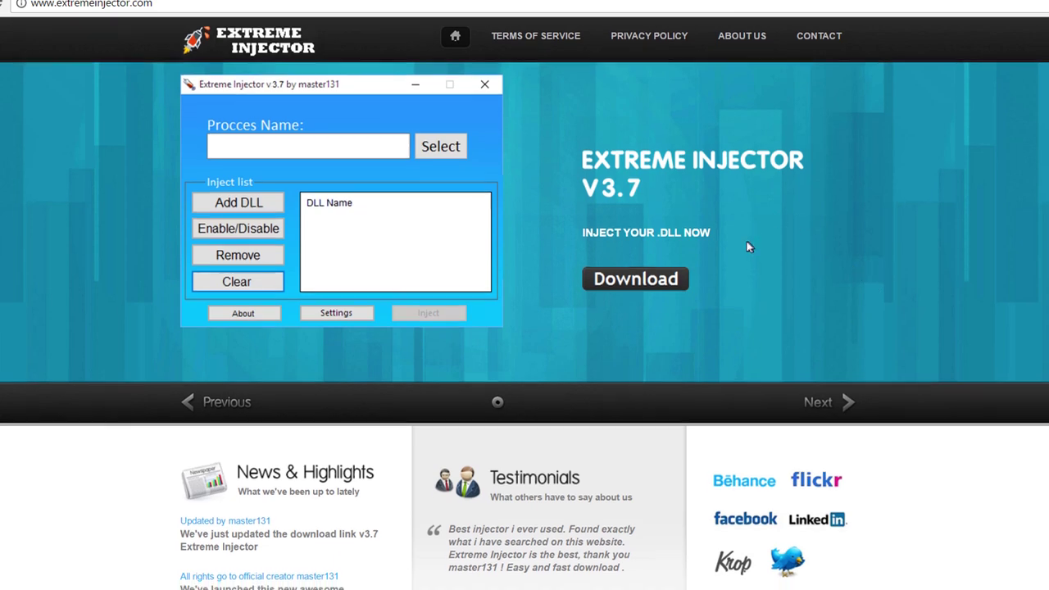
pyautogui.scroll(1, 748, 246)
pyautogui.scroll(-3, 748, 246)
pyautogui.scroll(3, 748, 246)
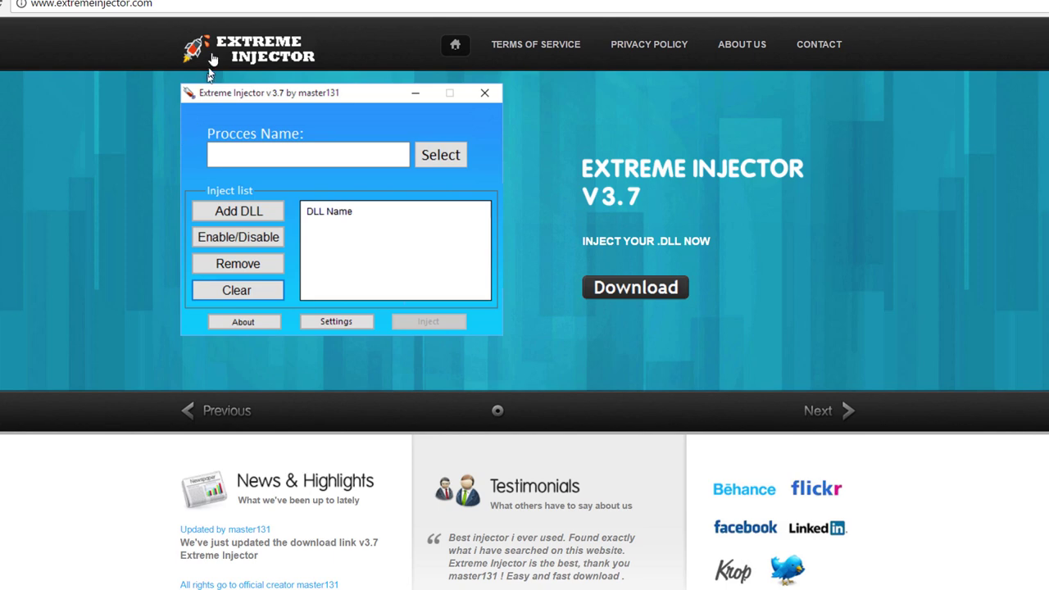
# Load the pasted Microsoft URL for the Visual C++ Redistributable for Visual Studio 2015 download page.
pyautogui.click(209, 4)
pyautogui.write('https://www.microsoft.com/en-us/download/details.aspx?id=48145')
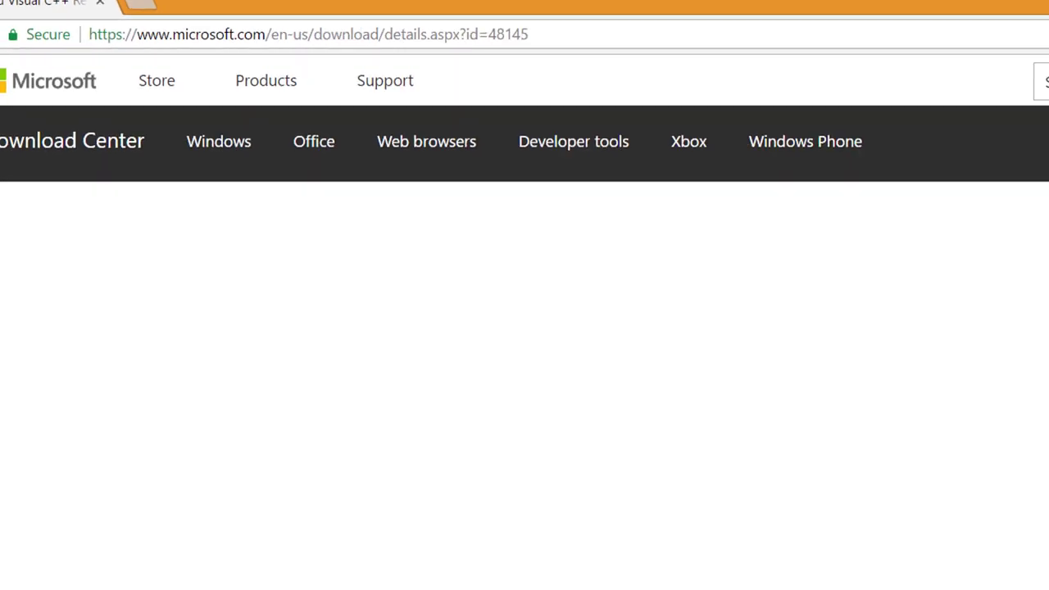
pyautogui.scroll(-7, 311, 246)
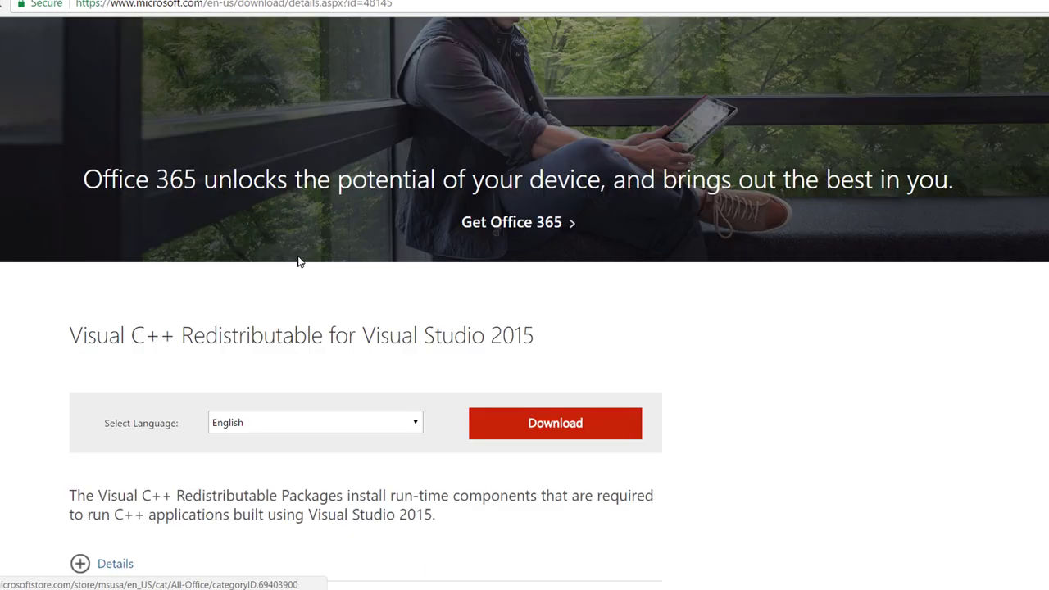
pyautogui.scroll(2, 328, 246)
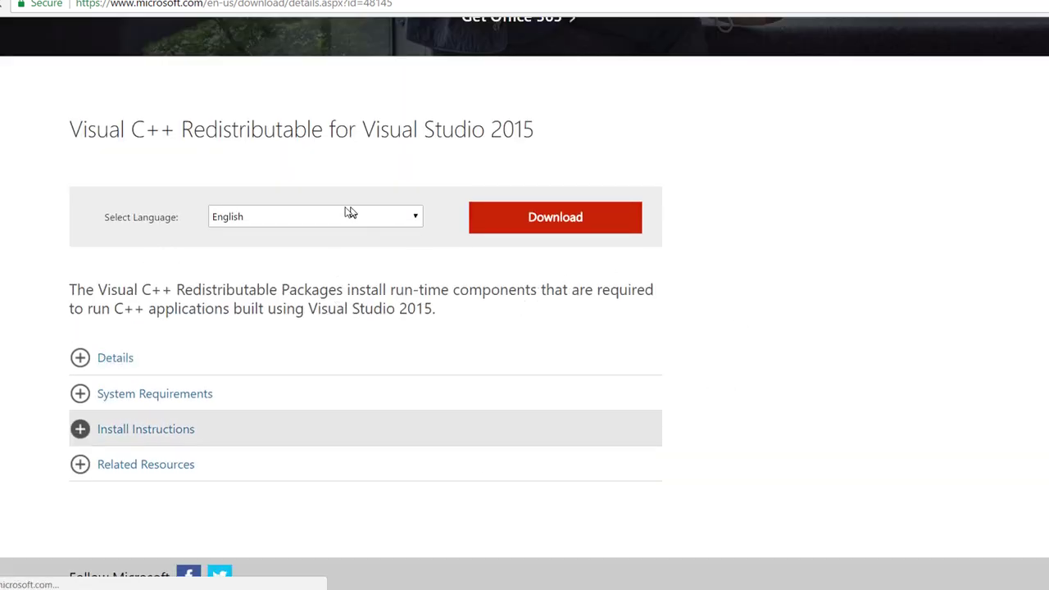
pyautogui.scroll(3, 346, 211)
pyautogui.scroll(1, 177, 345)
pyautogui.scroll(-1, 103, 410)
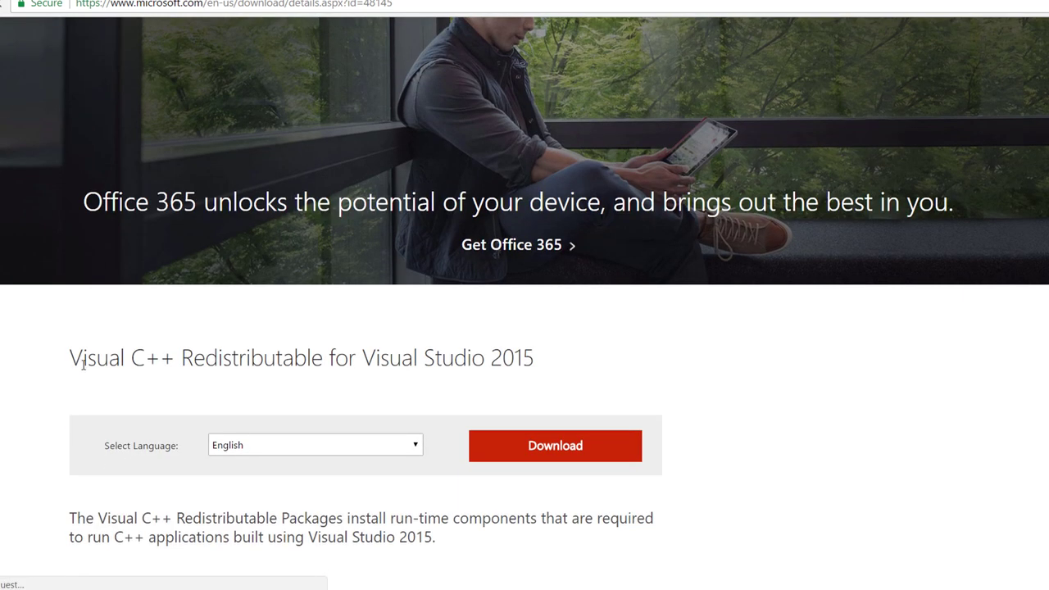
pyautogui.moveTo(69, 358); pyautogui.dragTo(265, 358)
pyautogui.click(292, 355)
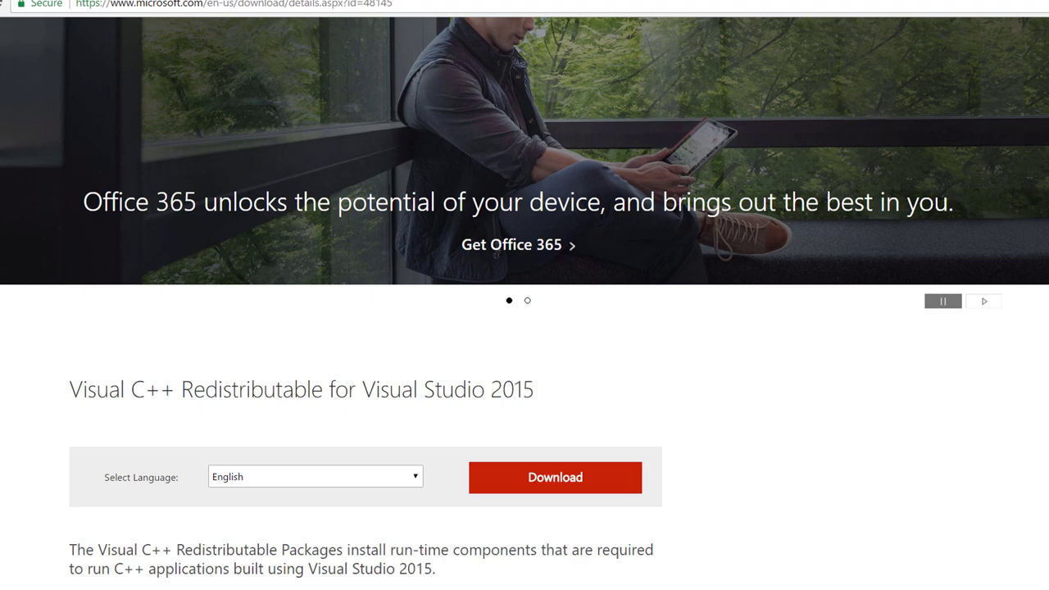
pyautogui.click(293, 5)
pyautogui.write('https://www.dllme.com/')
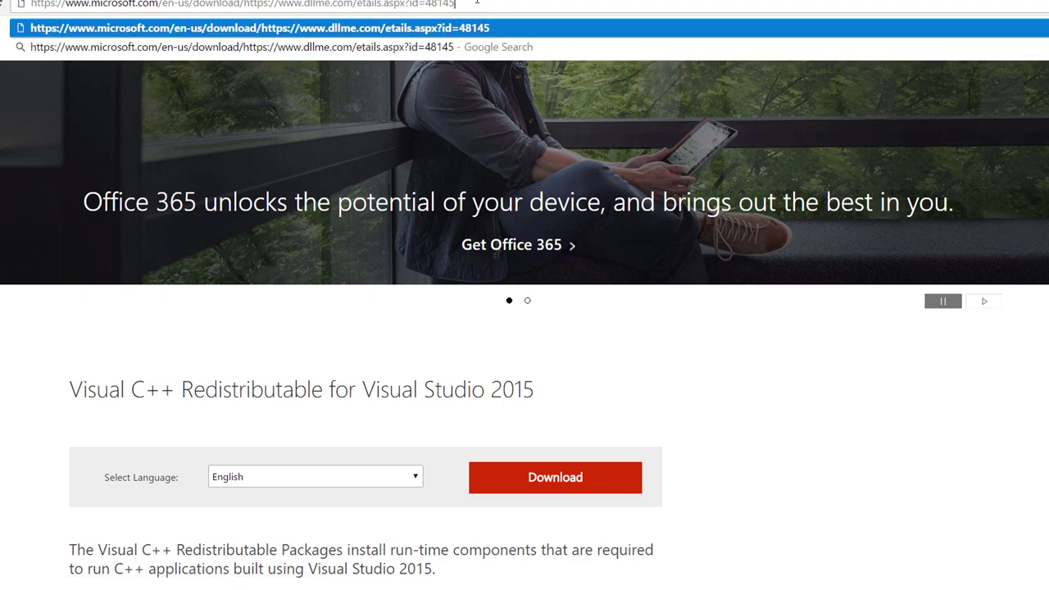
pyautogui.hotkey('ctrl', 'a')
pyautogui.write('https://www.dllme.com/')
pyautogui.press('Return')
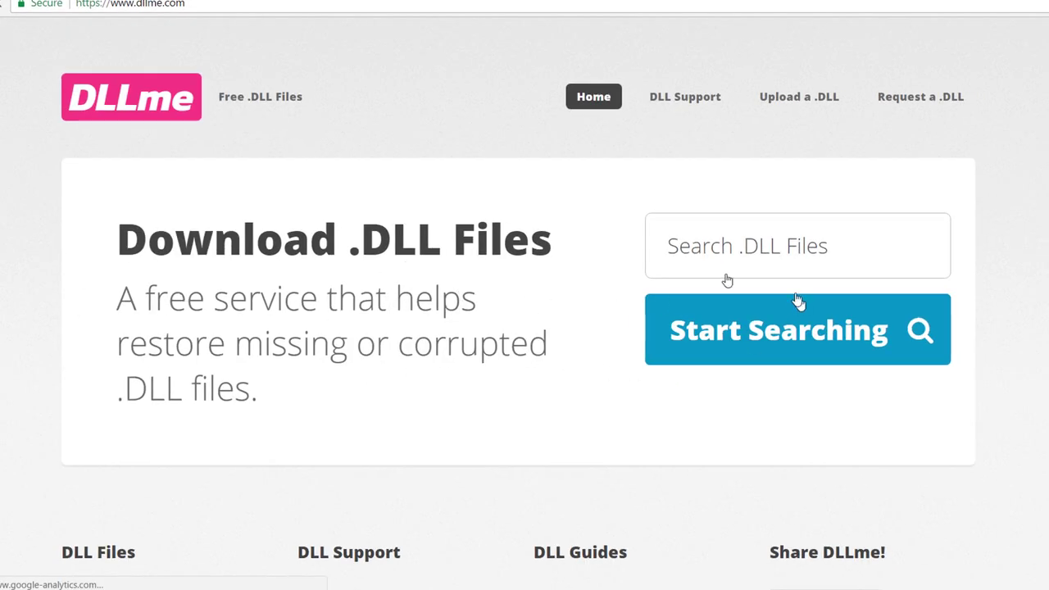
pyautogui.scroll(-2, 457, 248)
pyautogui.scroll(2, 456, 249)
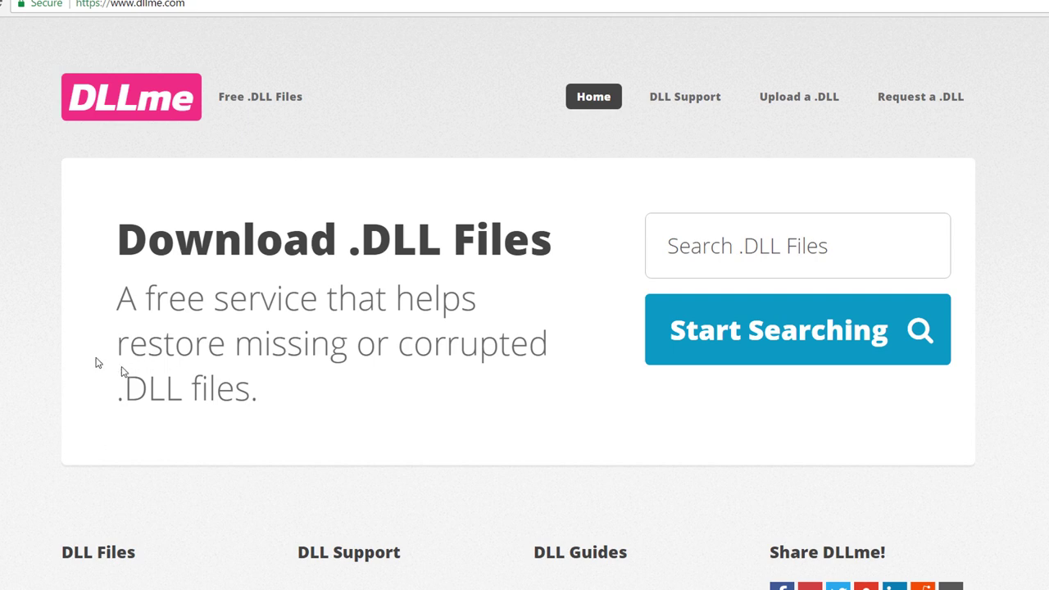
pyautogui.moveTo(303, 343); pyautogui.dragTo(459, 395)
pyautogui.click(225, 319)
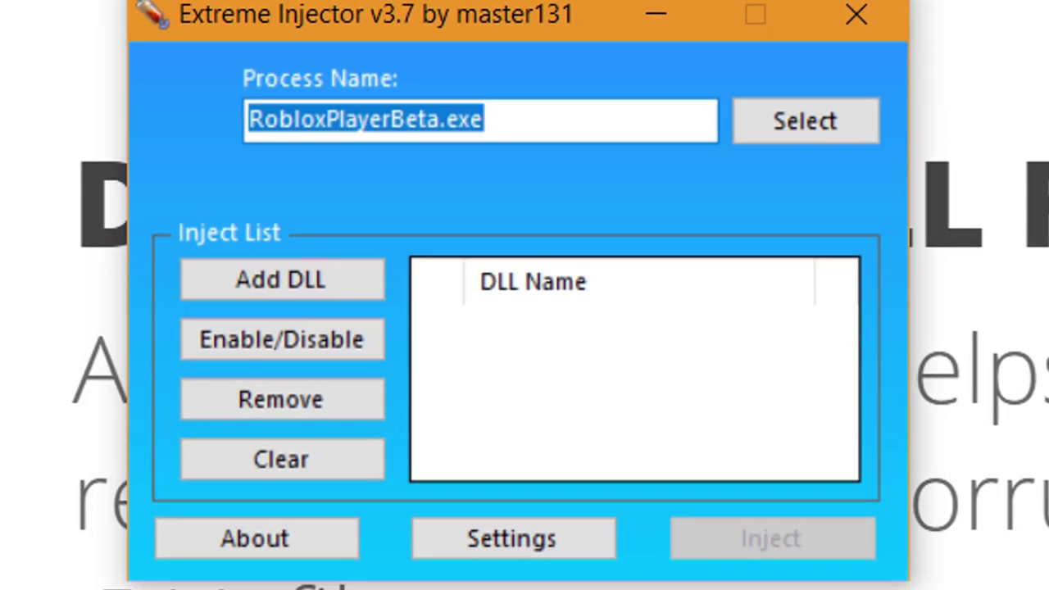
pyautogui.click(604, 137)
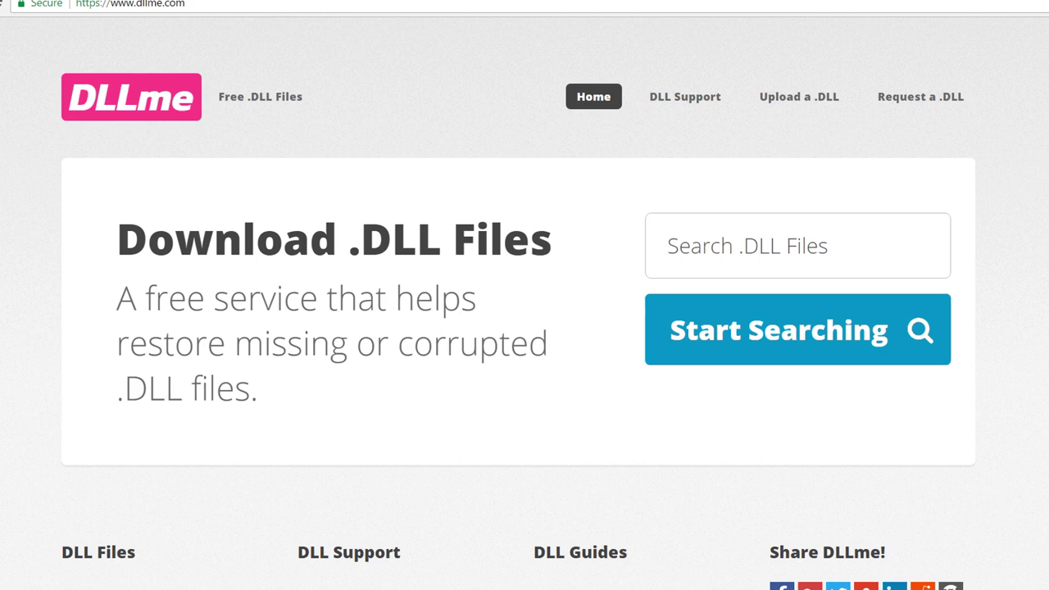
# Load the pasted YouTube channel address and expand the LEECHSPLOIT video's full description.
pyautogui.click(264, 3)
pyautogui.write('https://www.youtube.com/user/MineHalo4oz/videos')
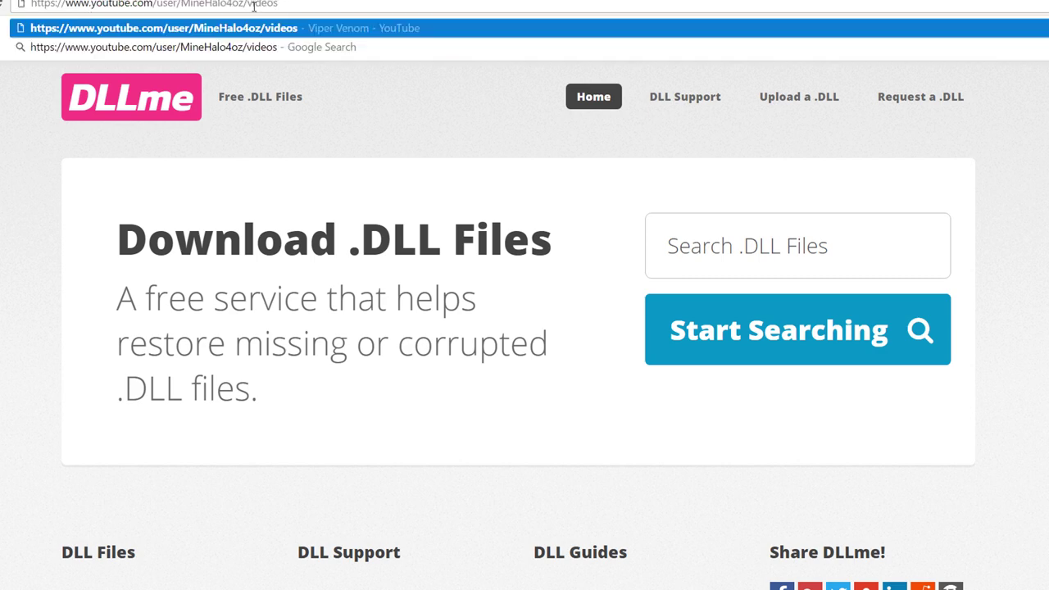
pyautogui.press('Return')
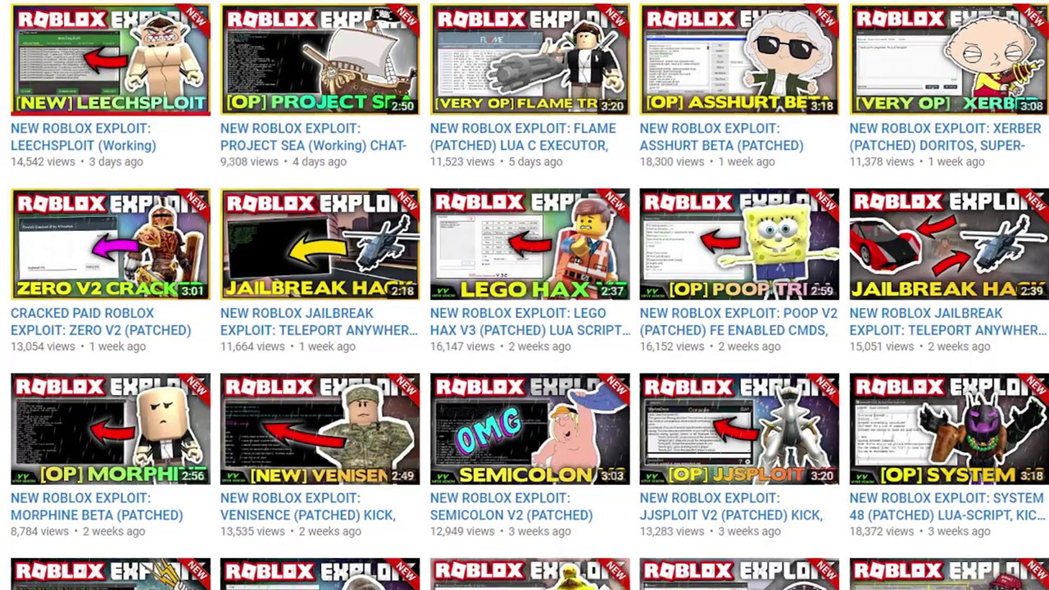
pyautogui.scroll(-1, 223, 270)
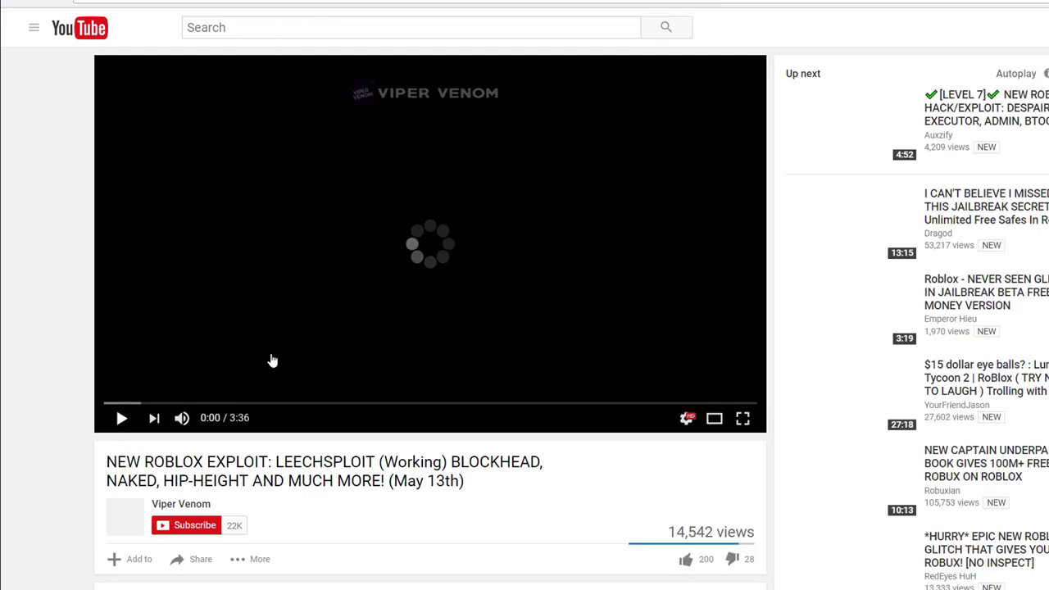
pyautogui.scroll(-6, 321, 355)
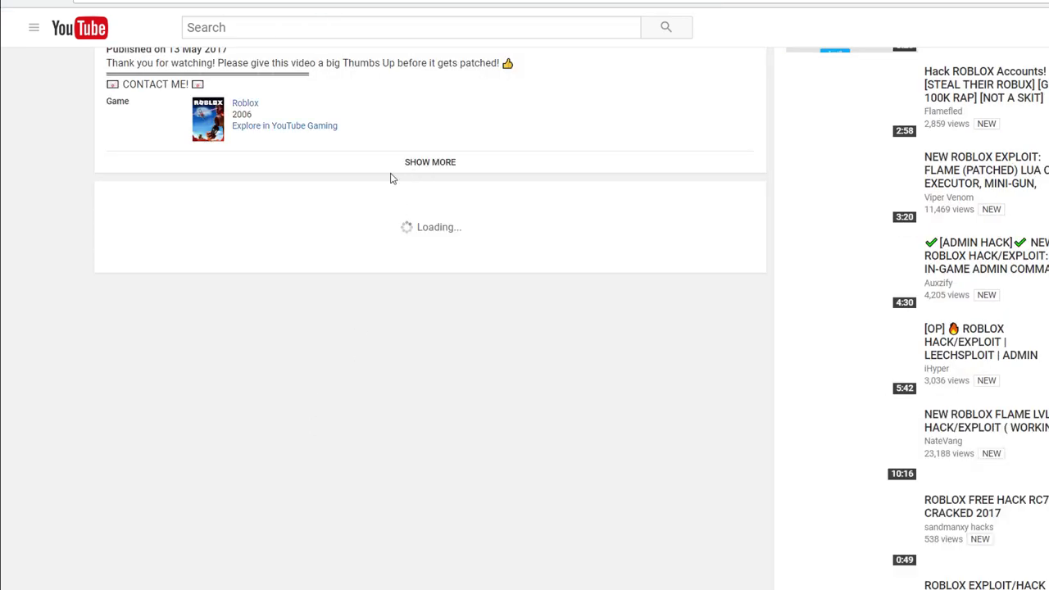
pyautogui.click(395, 172)
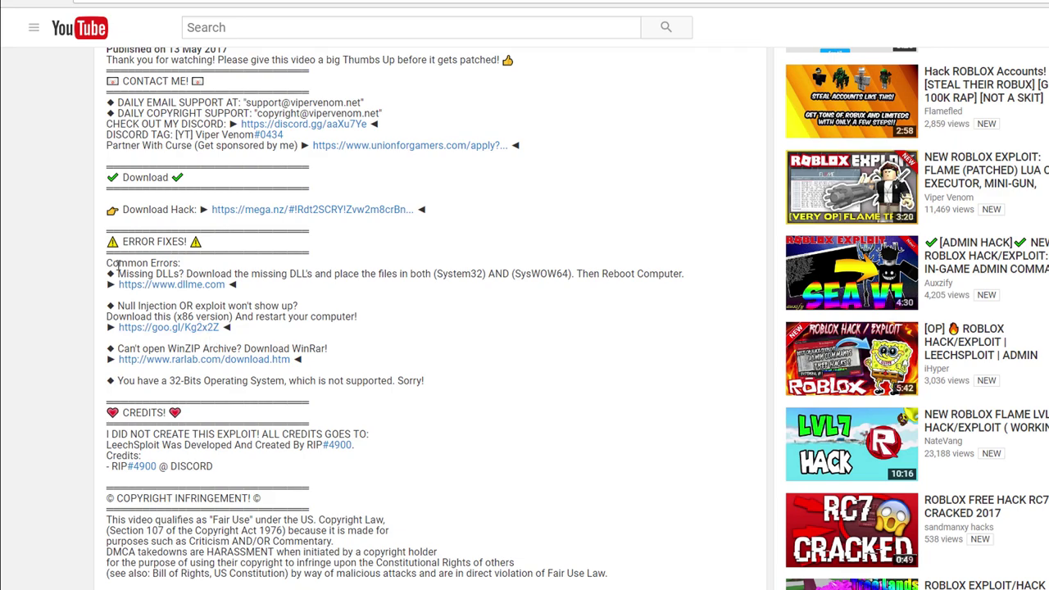
# Highlight the Common Errors notes: missing-DLLs fix, Null Injection fix, and 32-Bits unsupported note.
pyautogui.moveTo(107, 262); pyautogui.dragTo(474, 275)
pyautogui.click(467, 323)
pyautogui.moveTo(261, 301); pyautogui.dragTo(71, 239)
pyautogui.click(73, 234)
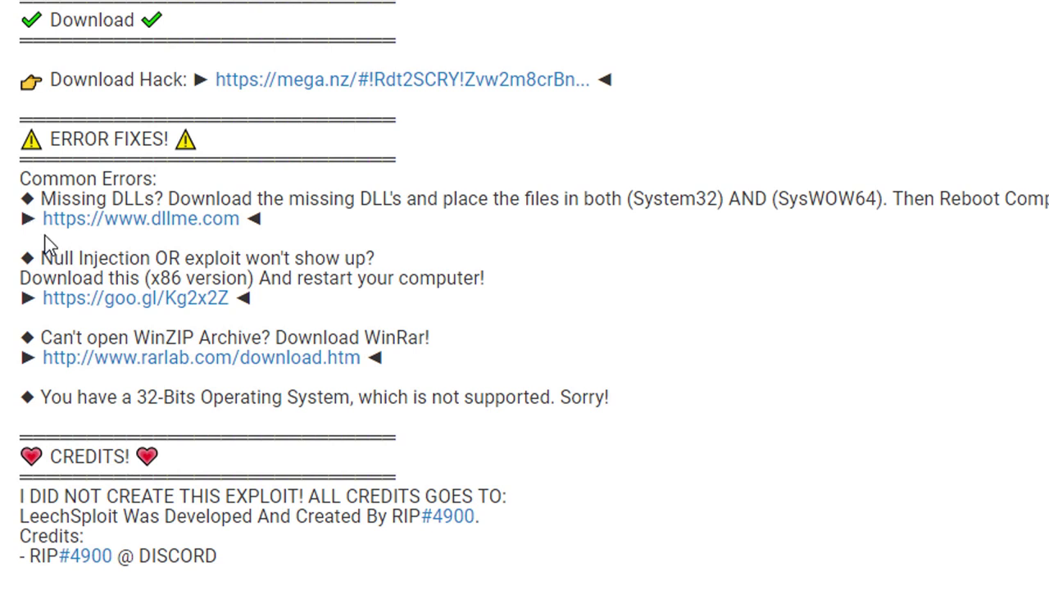
pyautogui.moveTo(41, 241); pyautogui.dragTo(369, 310)
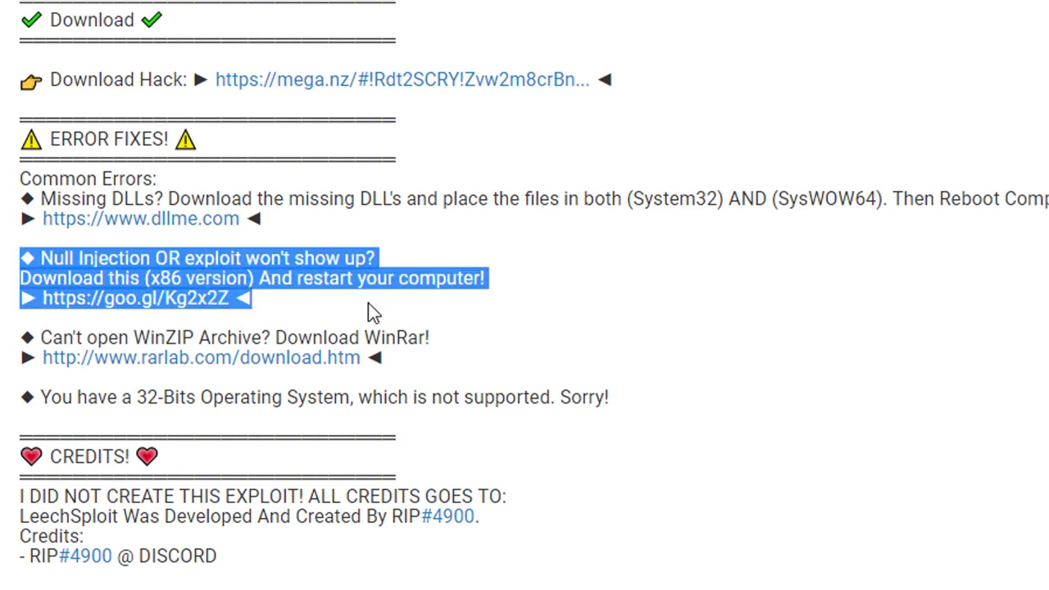
pyautogui.click(369, 310)
pyautogui.moveTo(158, 300)
pyautogui.mouseDown()
pyautogui.moveTo(281, 351)
pyautogui.moveTo(109, 312)
pyautogui.moveTo(180, 382)
pyautogui.mouseUp()
pyautogui.moveTo(20, 398); pyautogui.dragTo(672, 407)
pyautogui.click(670, 399)
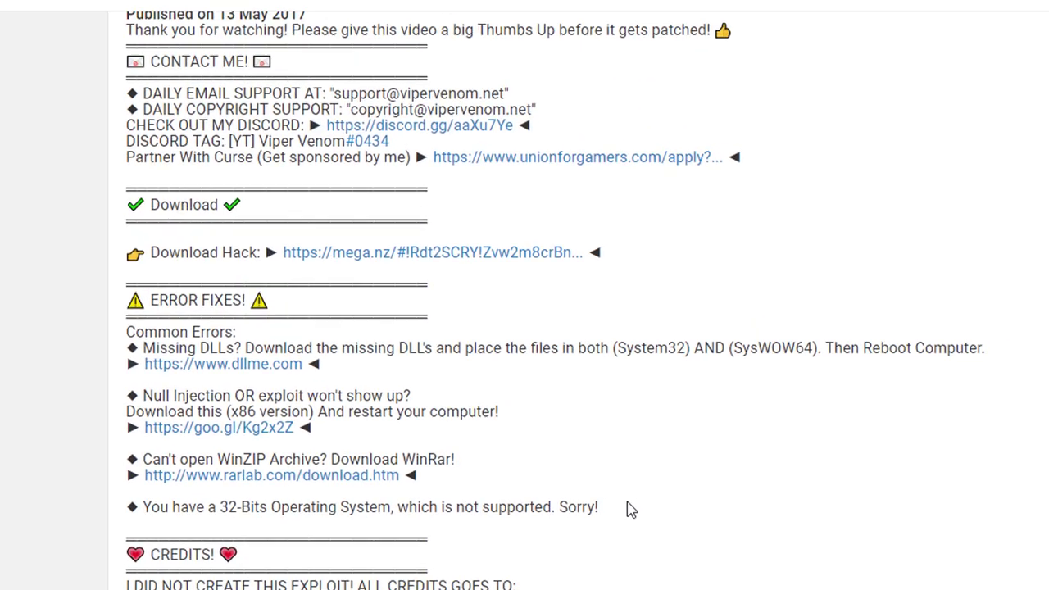
pyautogui.scroll(10, 627, 516)
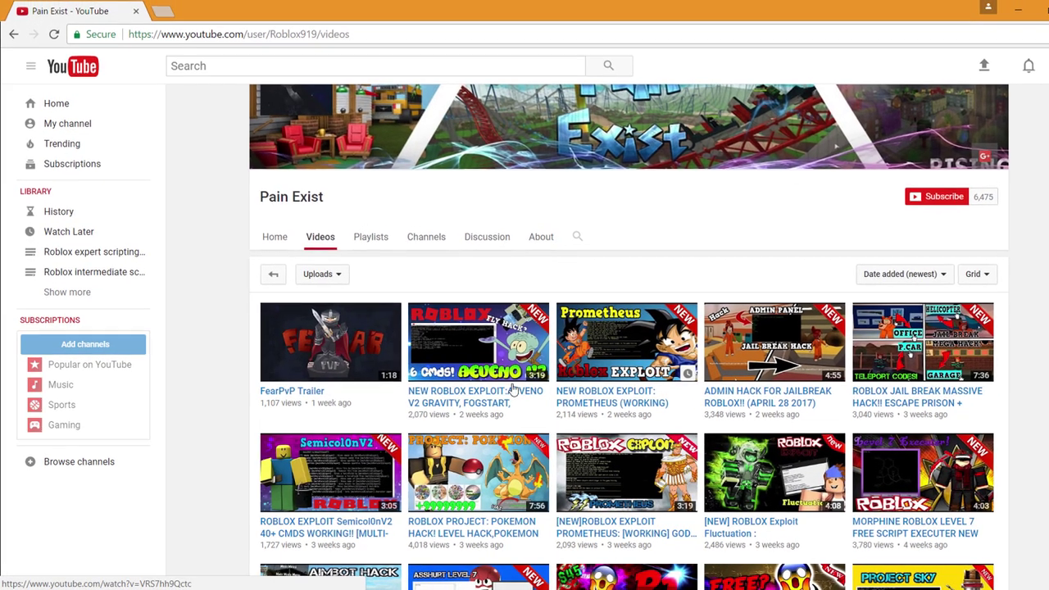
# Load the pasted SparePowered channel address and scroll through its Spare Reborn Videos list.
pyautogui.scroll(-3, 557, 397)
pyautogui.scroll(2, 611, 405)
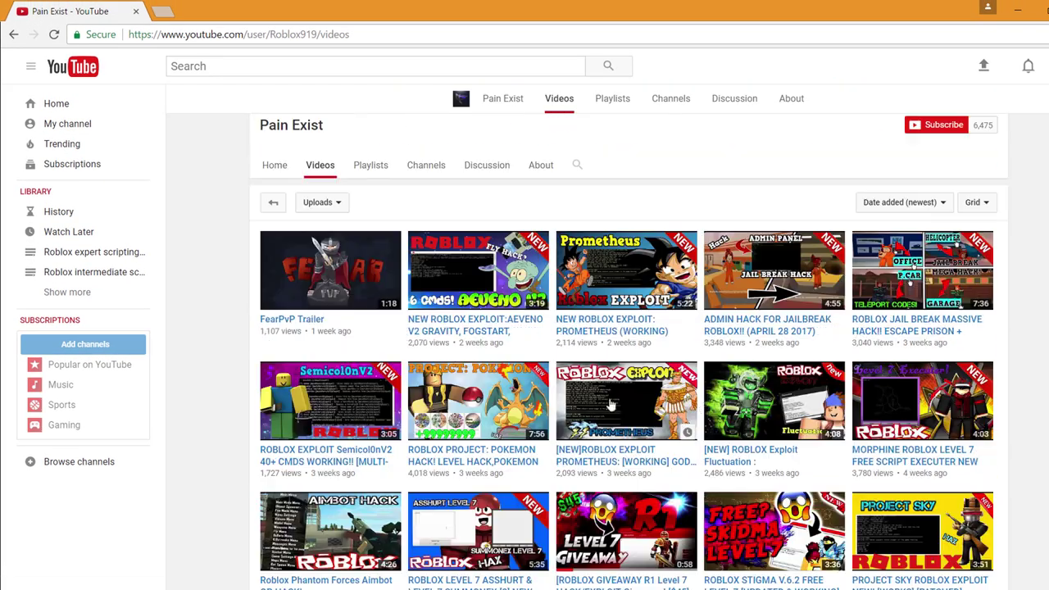
pyautogui.scroll(2, 611, 405)
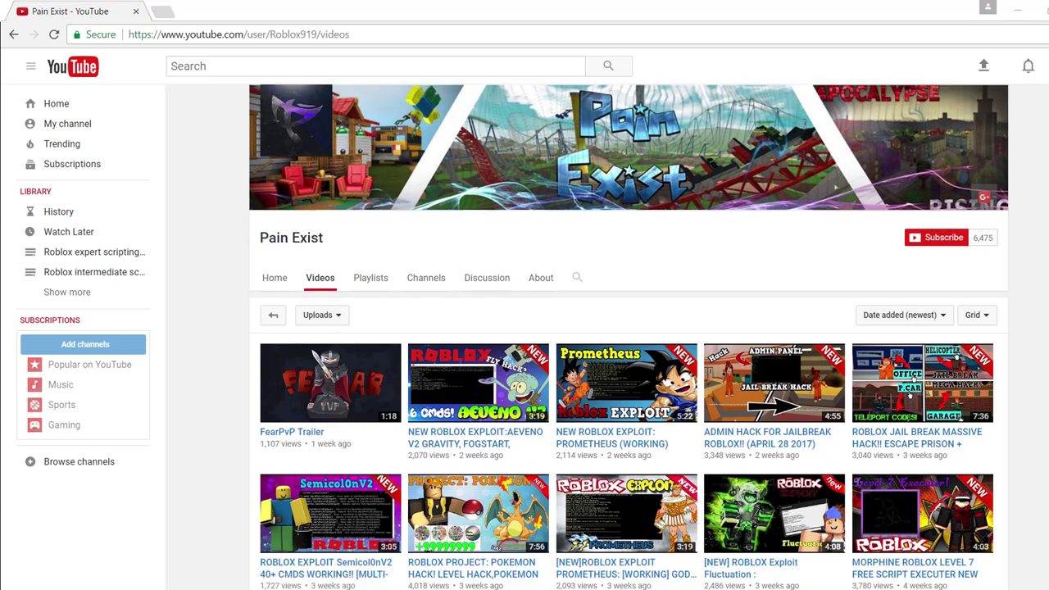
pyautogui.click(313, 34)
pyautogui.write('https://www.youtube.com/channel/UC8puenVSzWhwG71qpSOgNGA/videos')
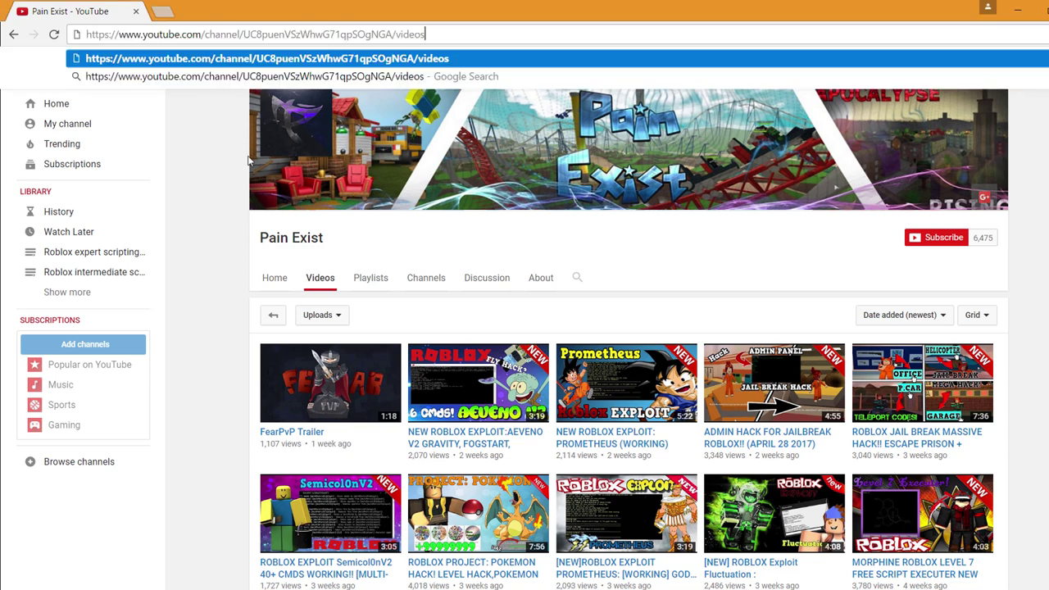
pyautogui.press('Return')
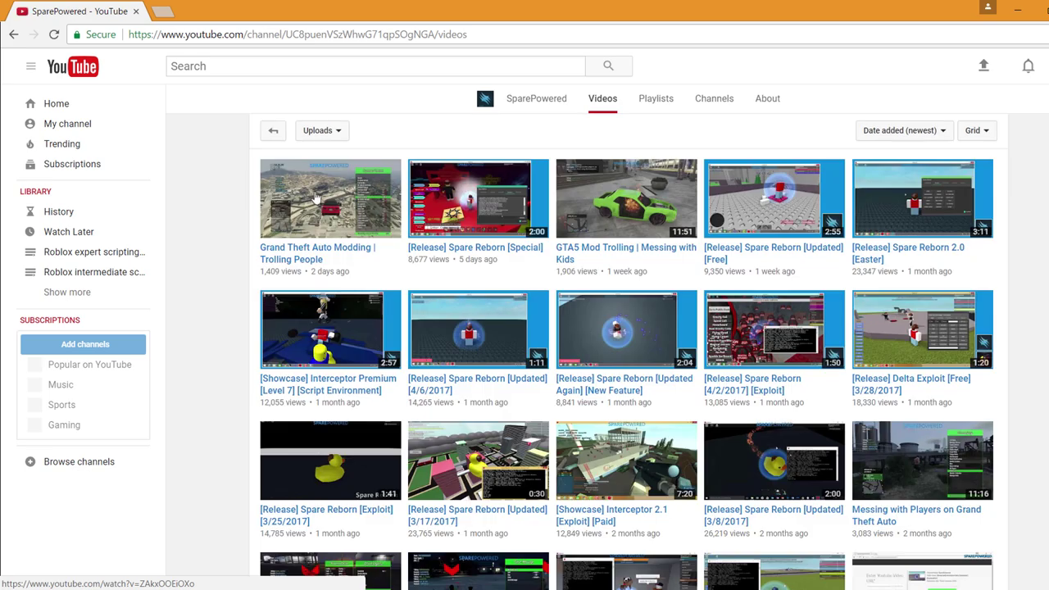
pyautogui.scroll(-3, 450, 338)
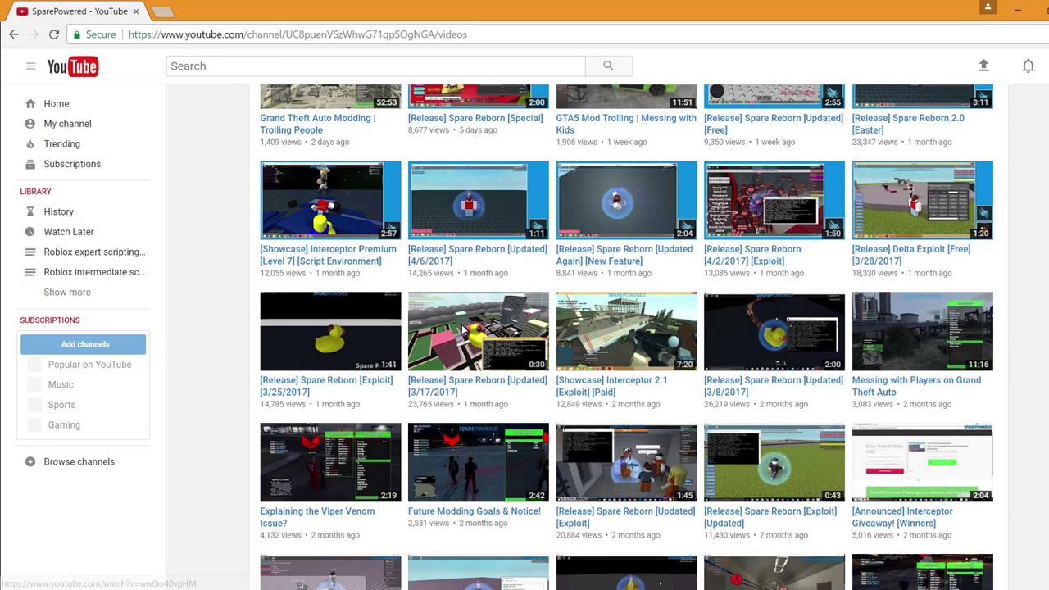
pyautogui.scroll(1, 450, 338)
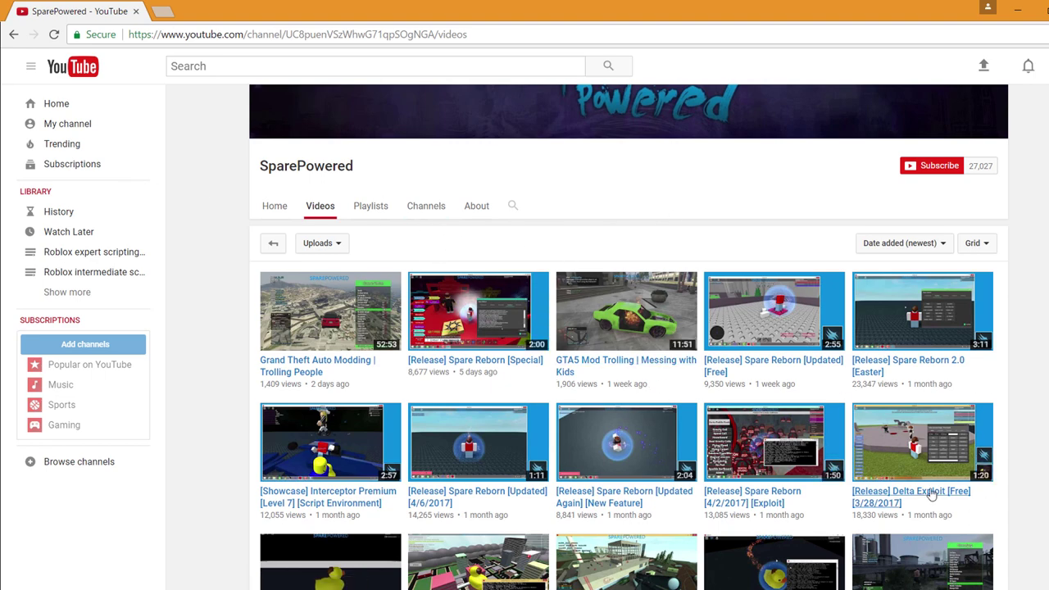
pyautogui.scroll(-3, 463, 295)
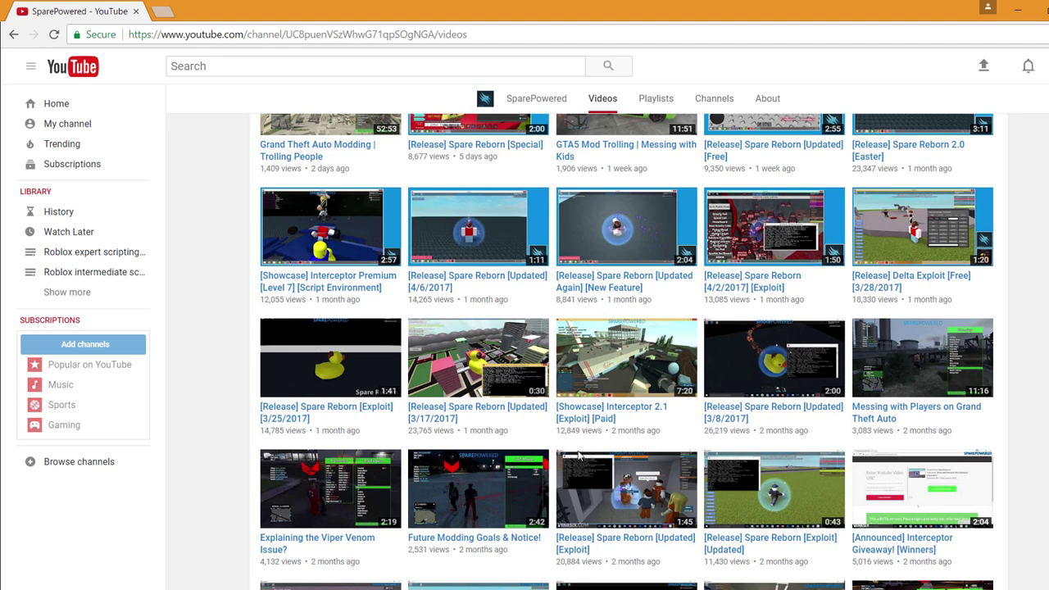
pyautogui.scroll(3, 524, 328)
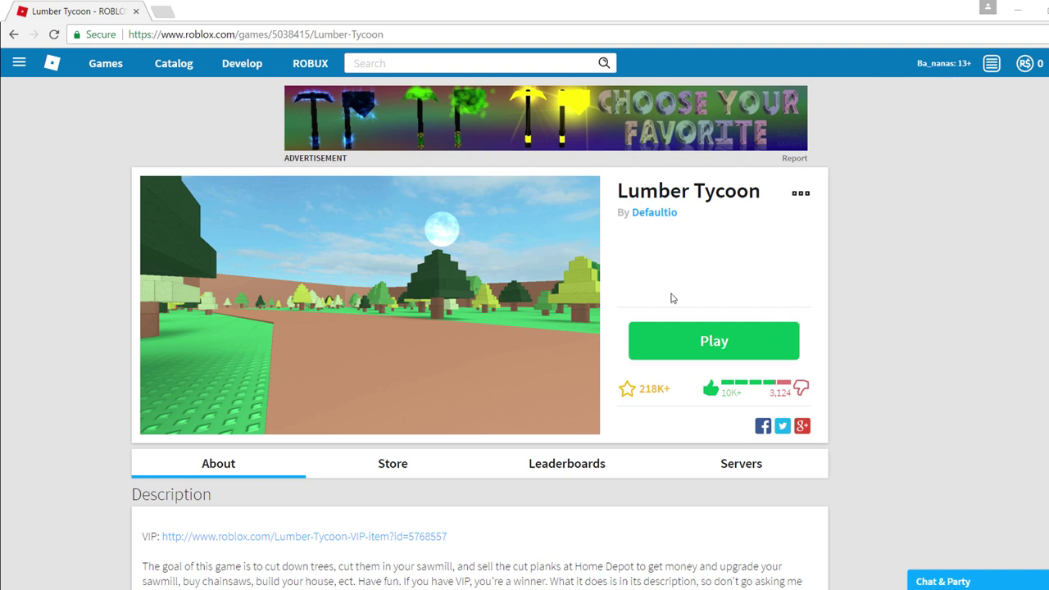
# Play Lumber Tycoon, dismiss the install prompt, and maximise the running game window.
pyautogui.click(663, 335)
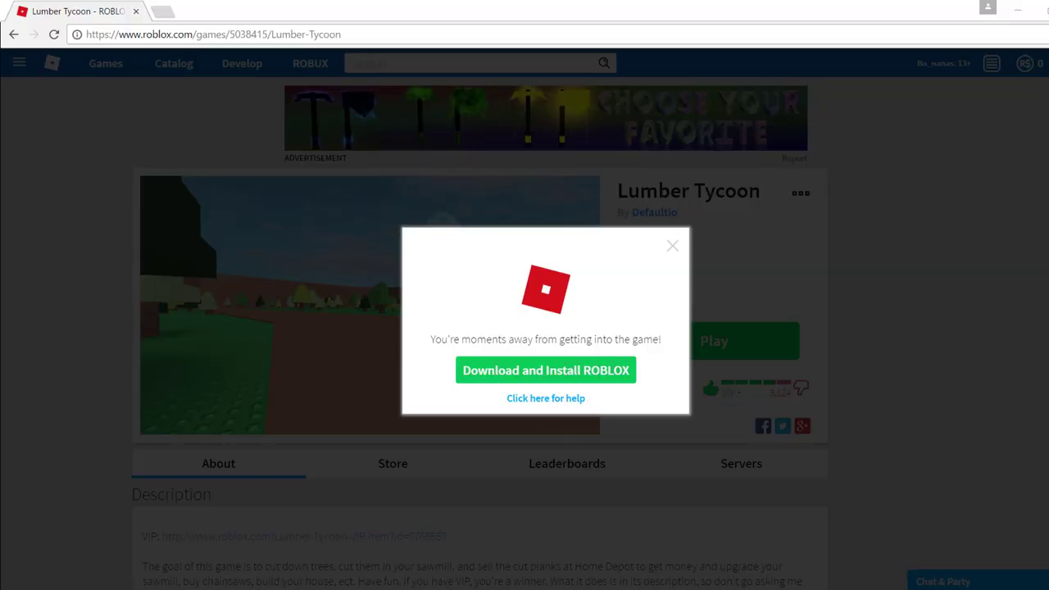
pyautogui.press('Escape')
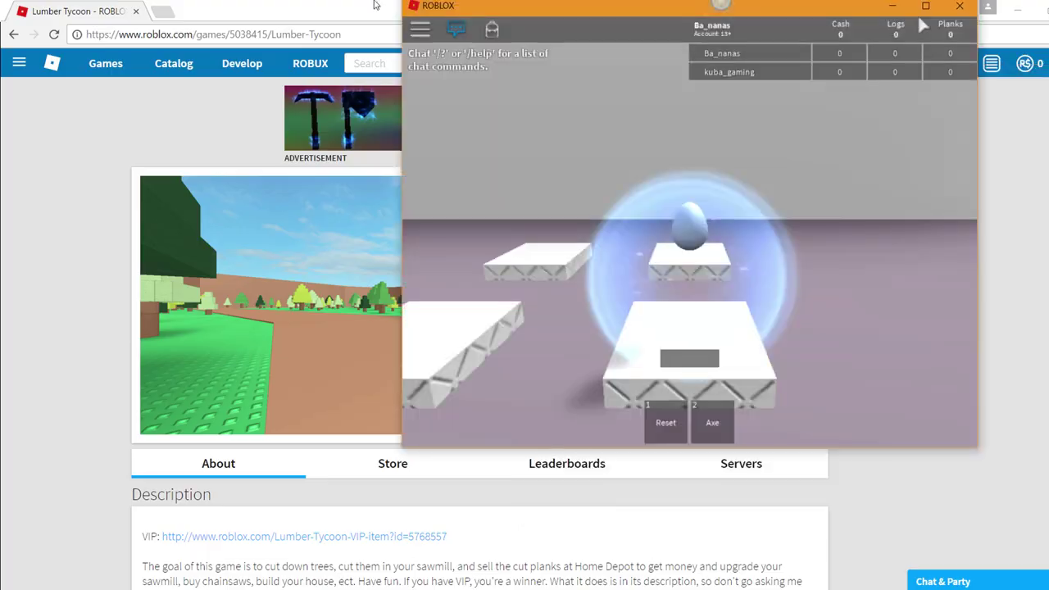
pyautogui.doubleClick(525, 16)
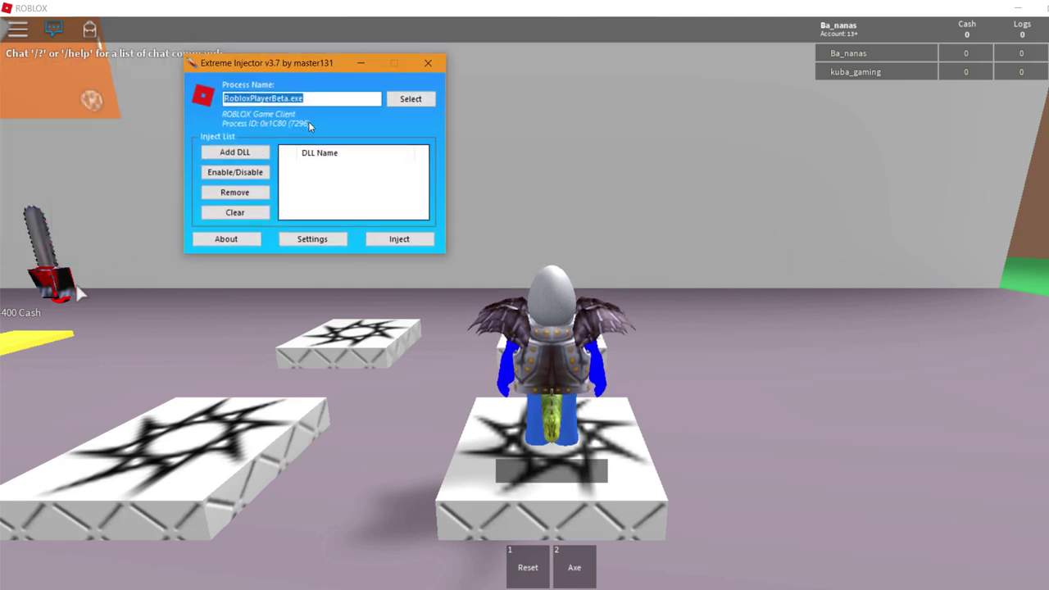
# Confirm RobloxPlayerBeta.exe as Extreme Injector's target process and bring up the DLL file browser.
pyautogui.click(409, 99)
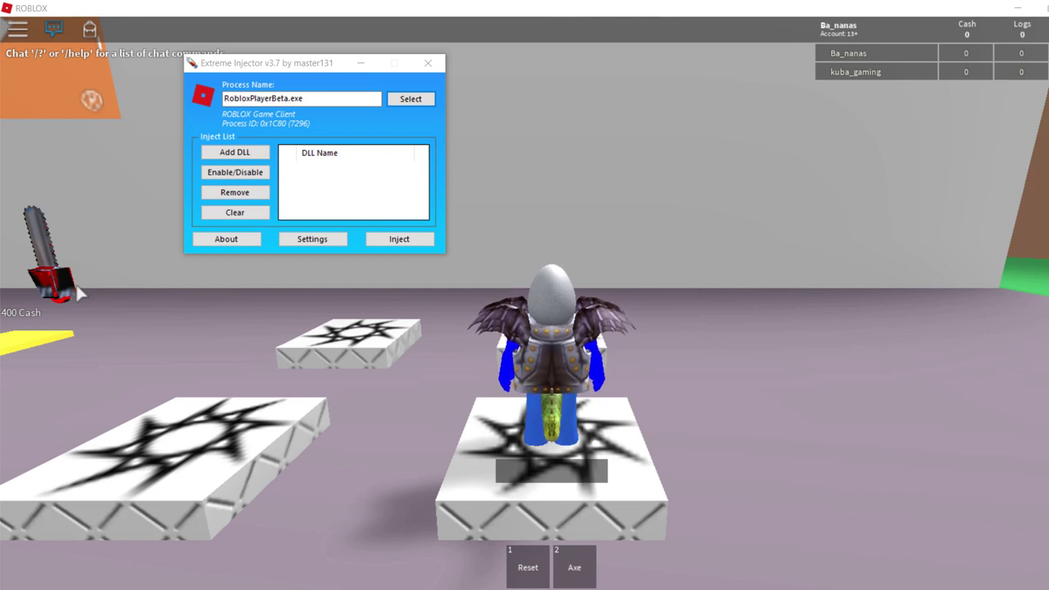
pyautogui.hotkey('alt', 'Tab')
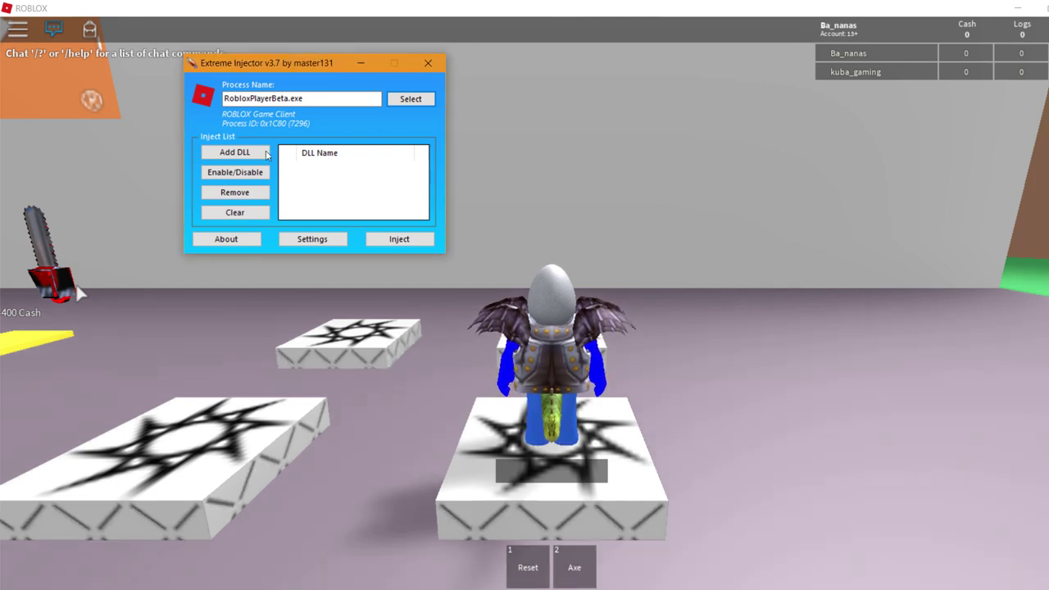
pyautogui.hotkey('alt', 'Tab')
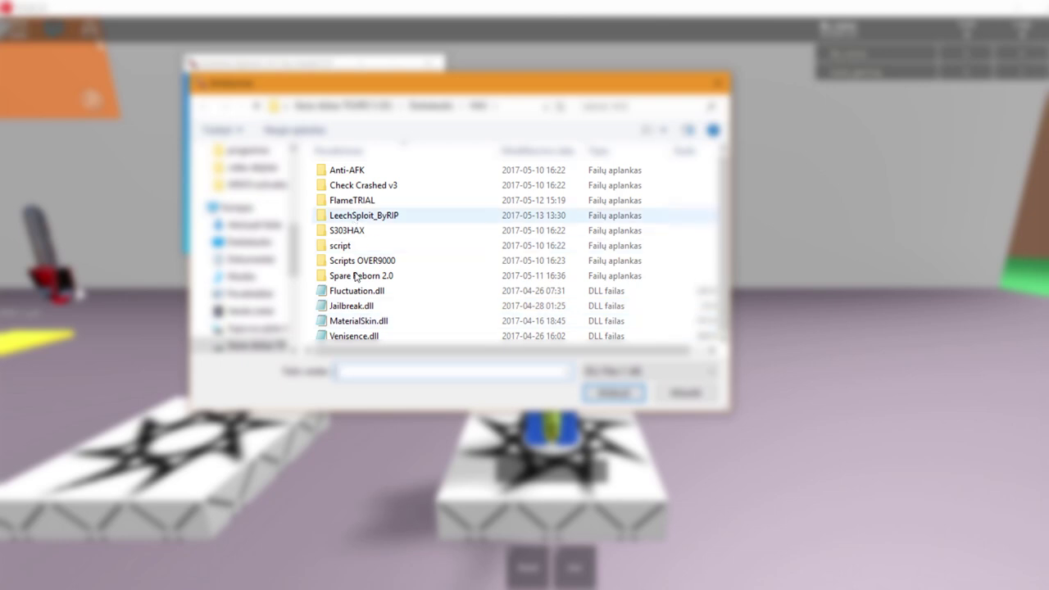
# Add leechsploitv3.dll from LeechSploit_ByRIP\[NEW] Manual Injection to the inject list and open its module options.
pyautogui.click(385, 320)
pyautogui.doubleClick(401, 217)
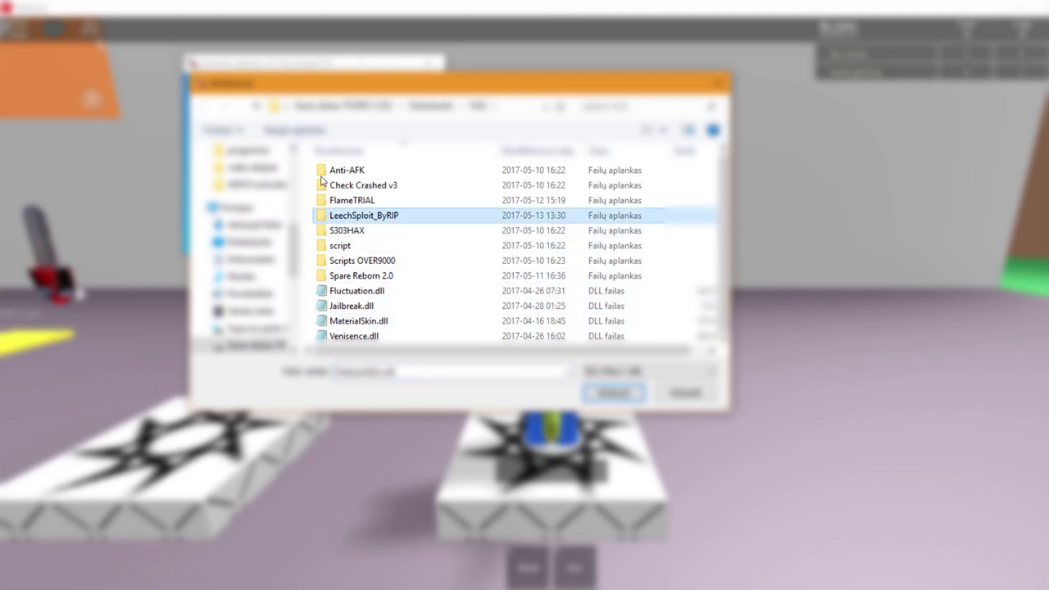
pyautogui.click(403, 188)
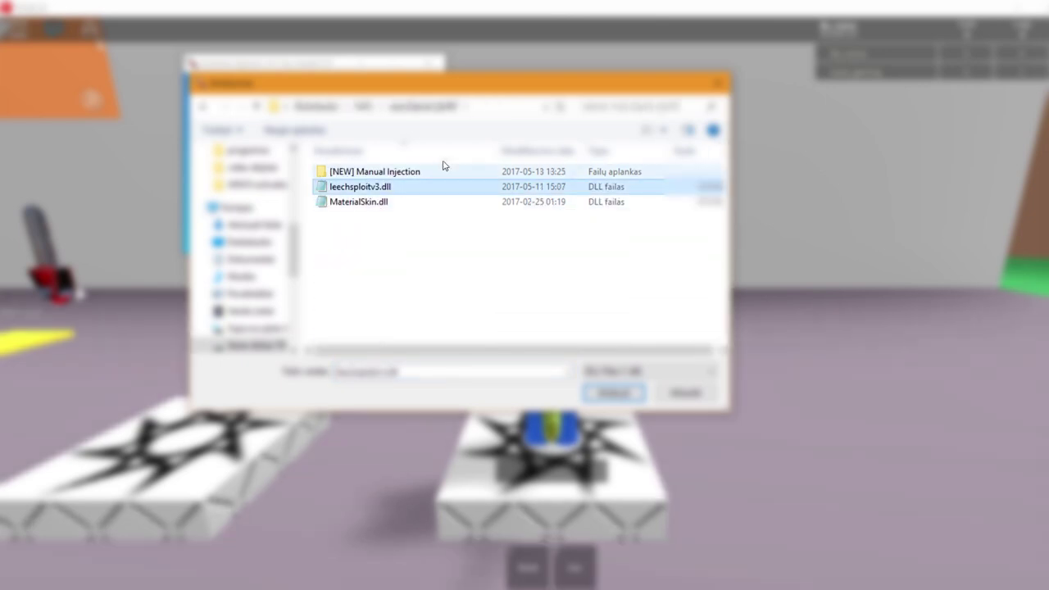
pyautogui.click(422, 171)
pyautogui.doubleClick(377, 172)
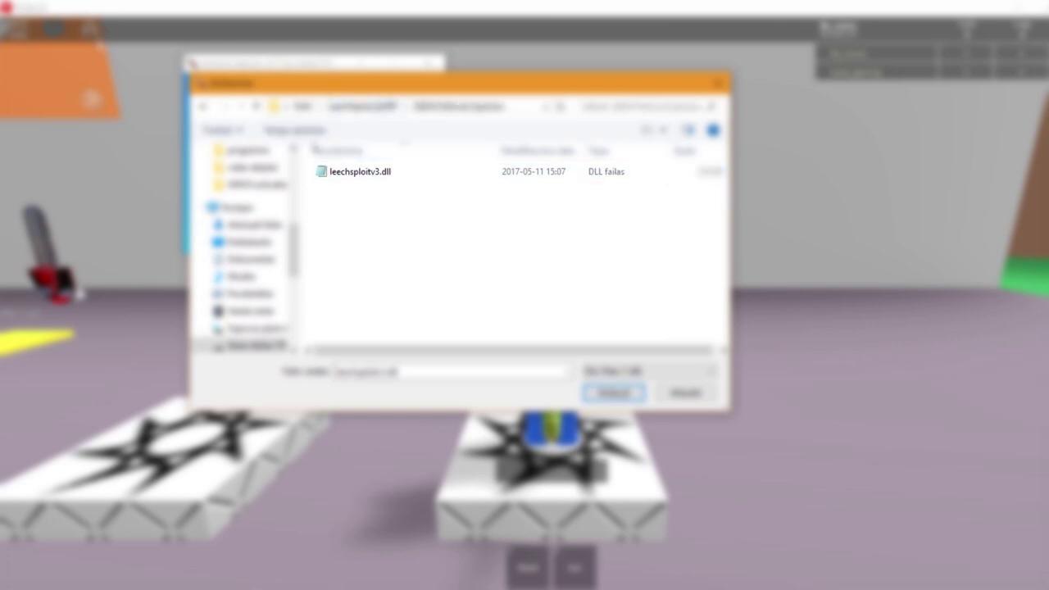
pyautogui.click(361, 172)
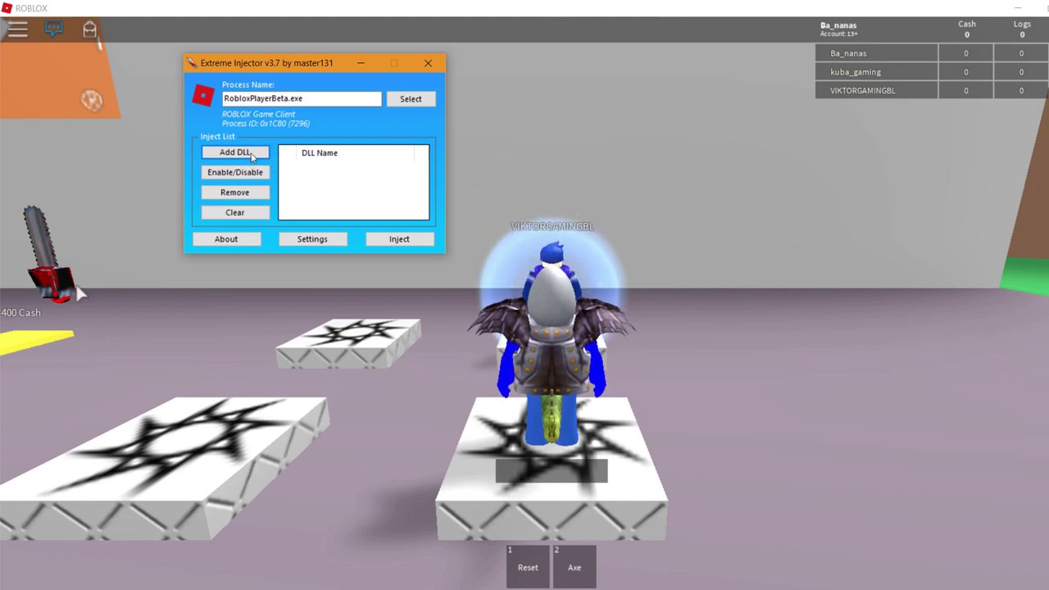
pyautogui.click(254, 155)
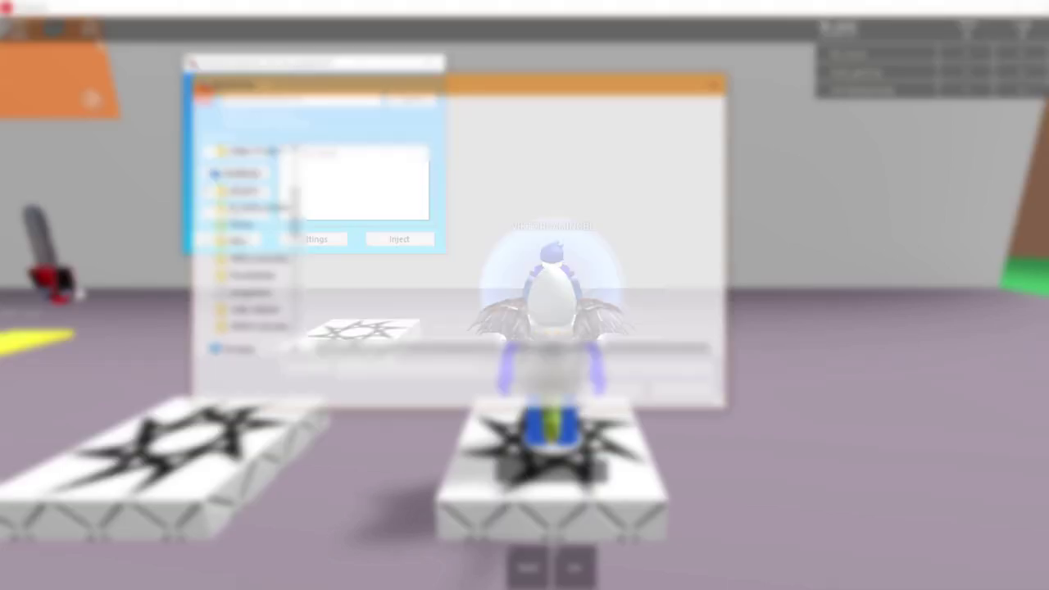
pyautogui.click(360, 172)
pyautogui.doubleClick(361, 171)
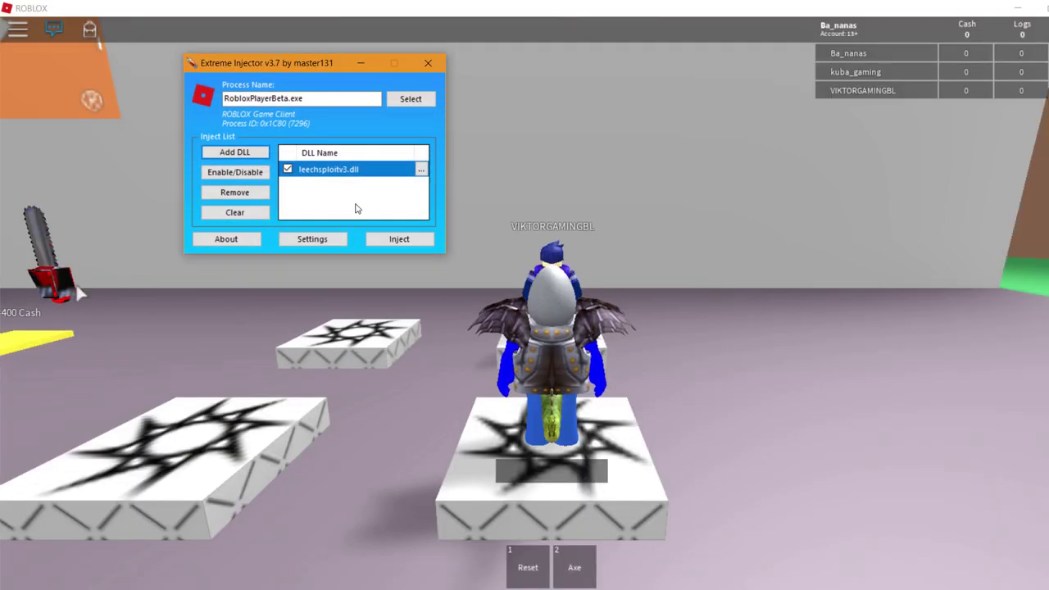
pyautogui.doubleClick(319, 197)
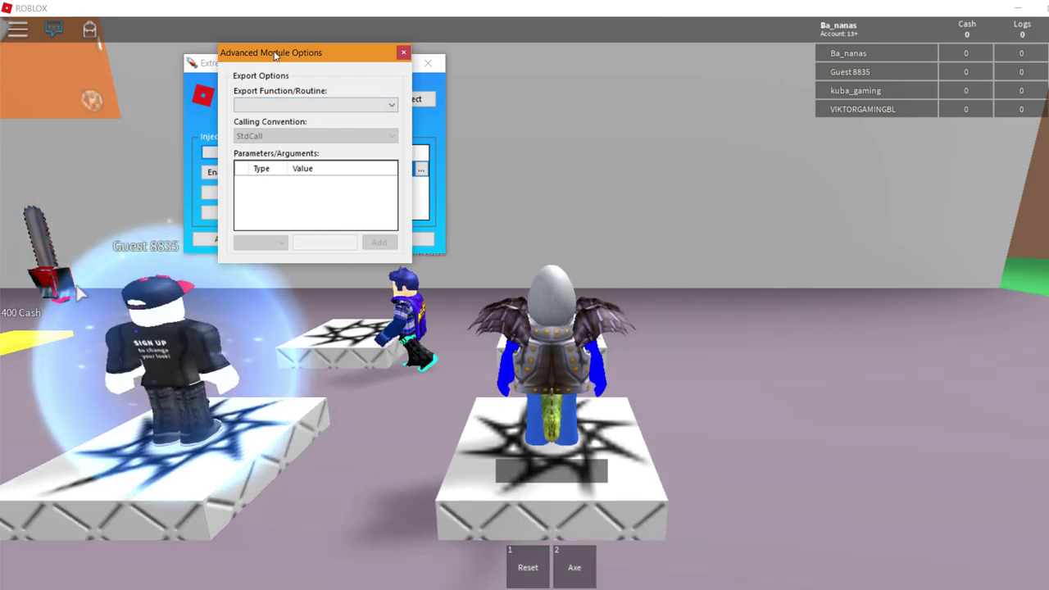
# Close module options, inject leechsploitv3.dll into Roblox, and dismiss the process error message.
pyautogui.click(403, 52)
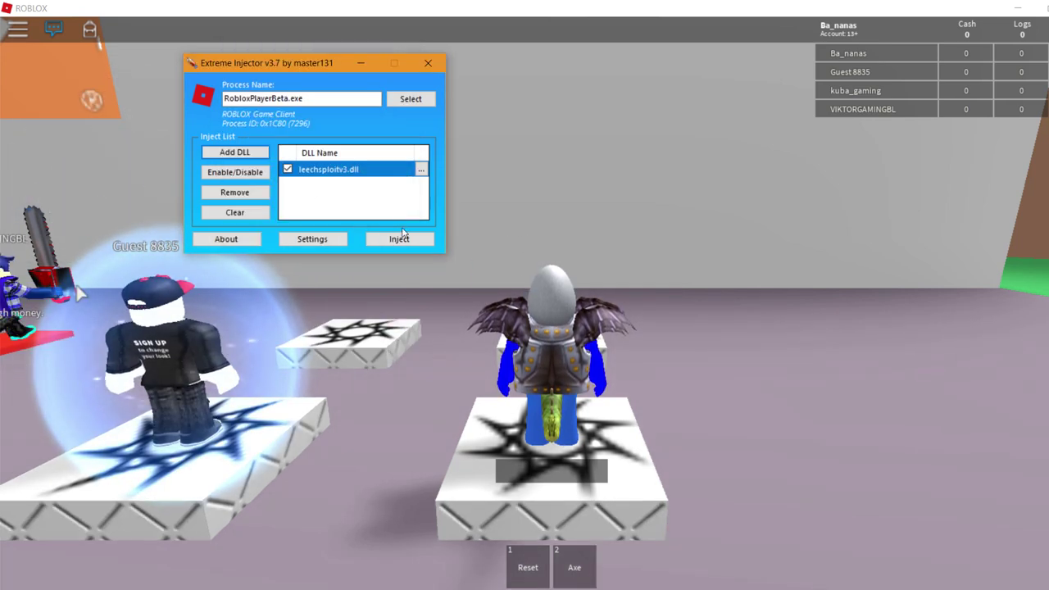
pyautogui.press('Return')
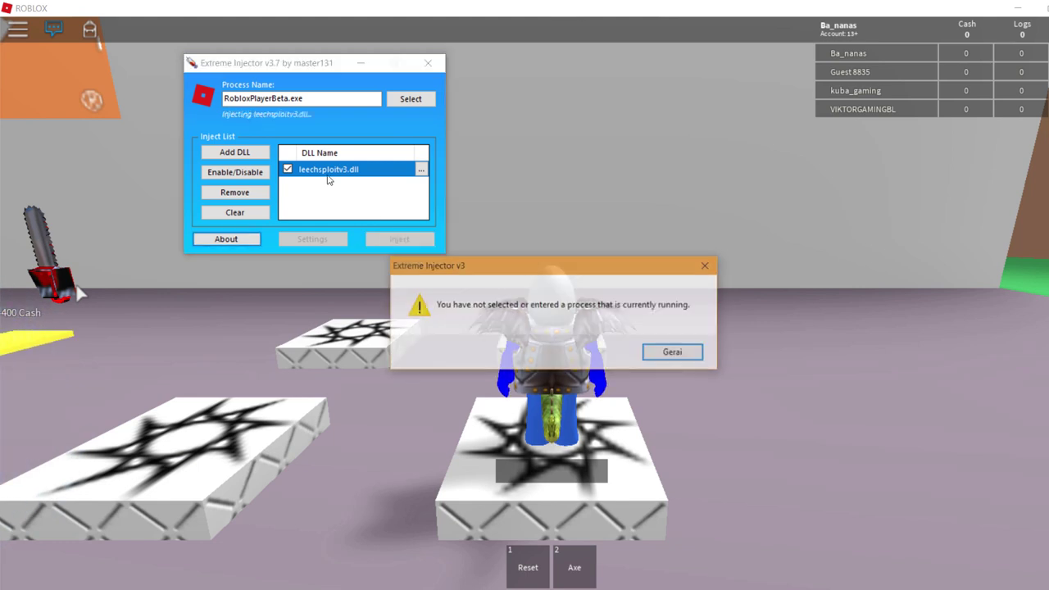
pyautogui.click(656, 364)
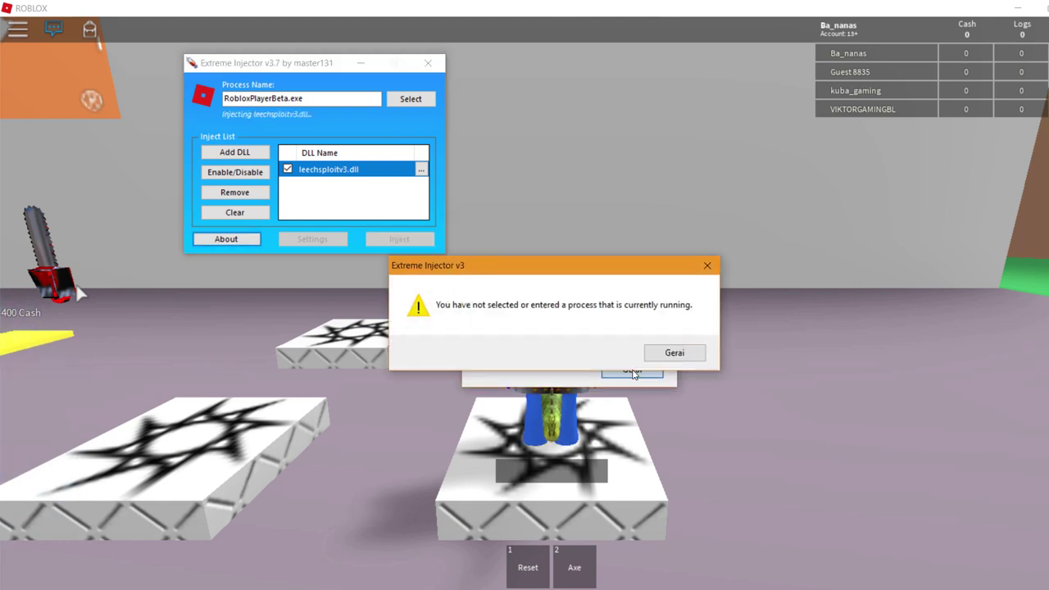
pyautogui.press('Return')
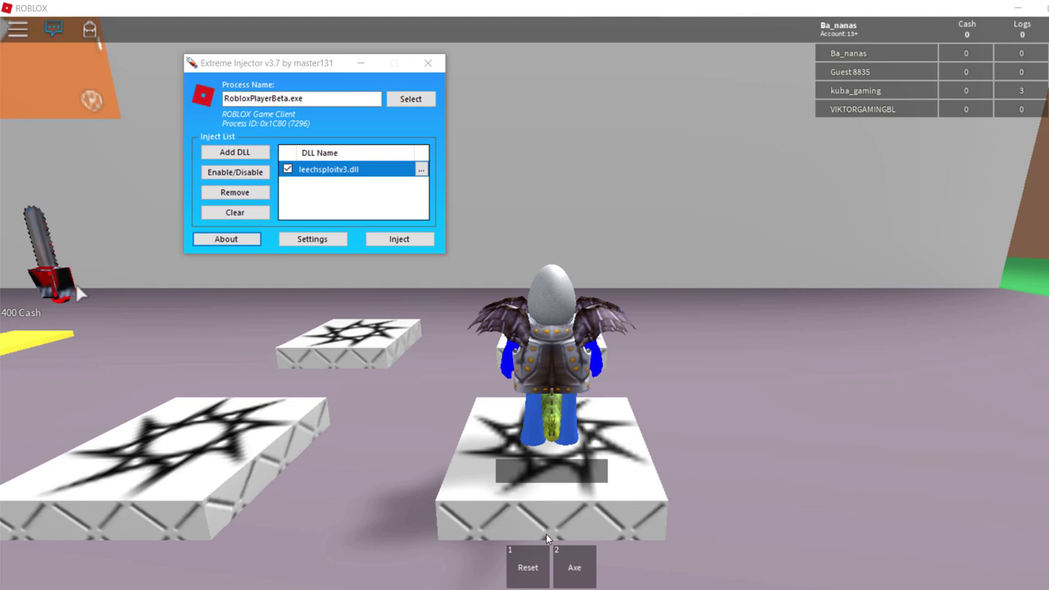
pyautogui.moveTo(586, 589)
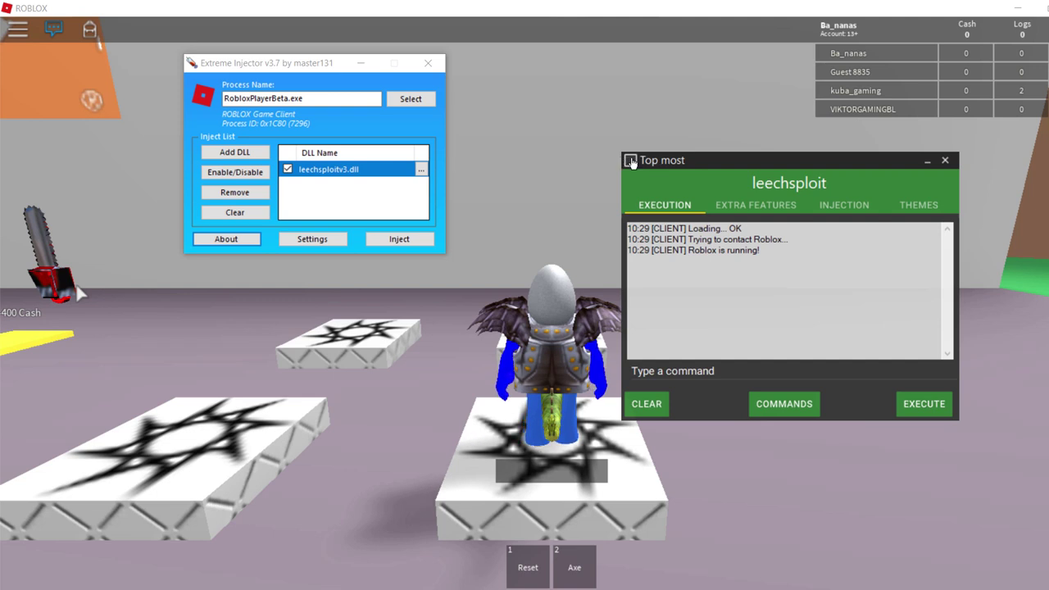
# Turn on Top most, move the leechsploit window up-left, and browse its tabs back to Execution.
pyautogui.click(630, 160)
pyautogui.moveTo(700, 160); pyautogui.dragTo(655, 99)
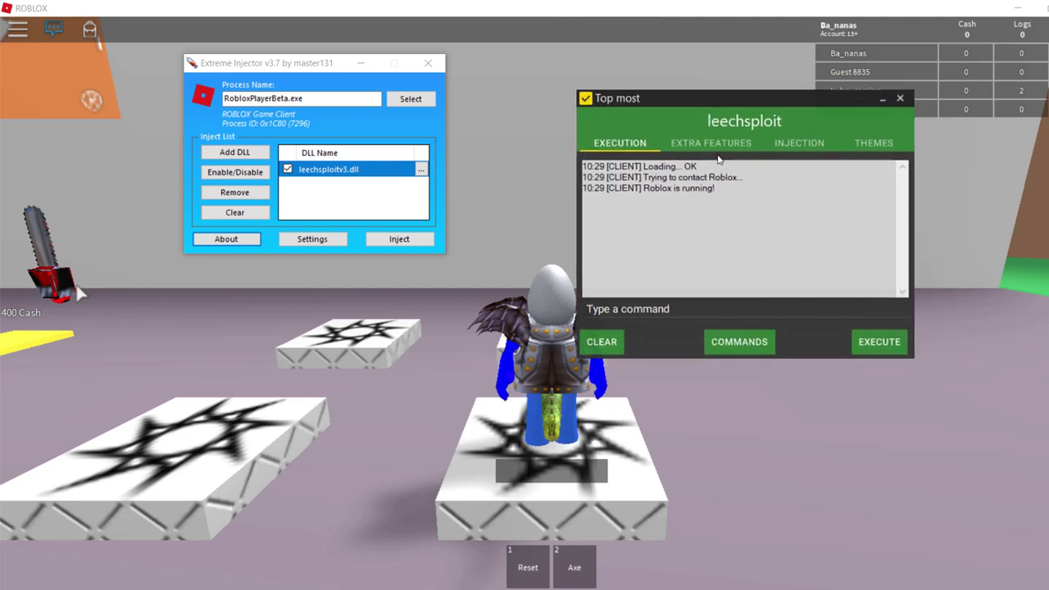
pyautogui.click(756, 143)
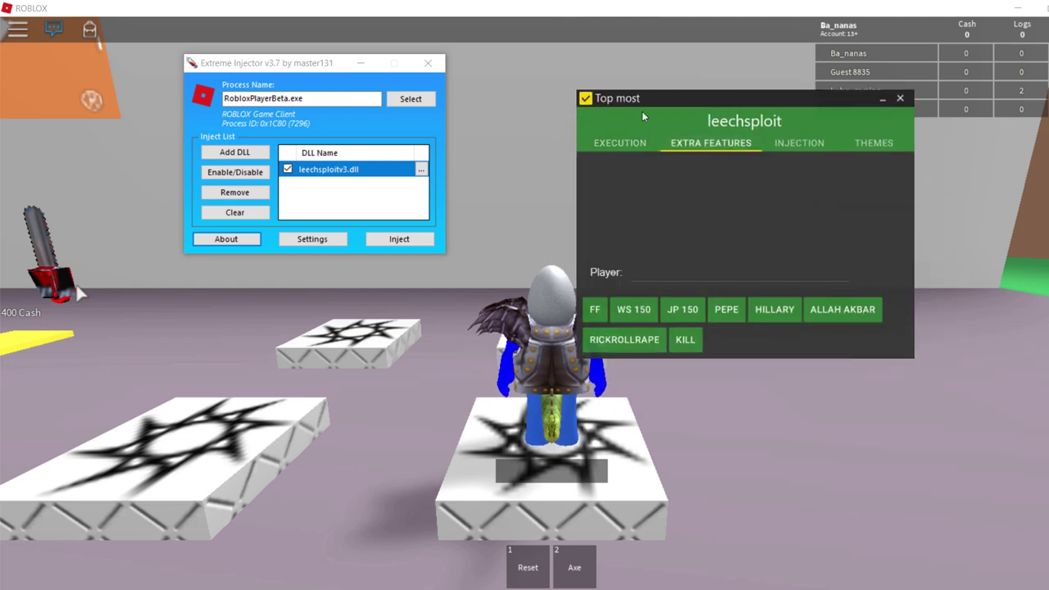
pyautogui.click(799, 142)
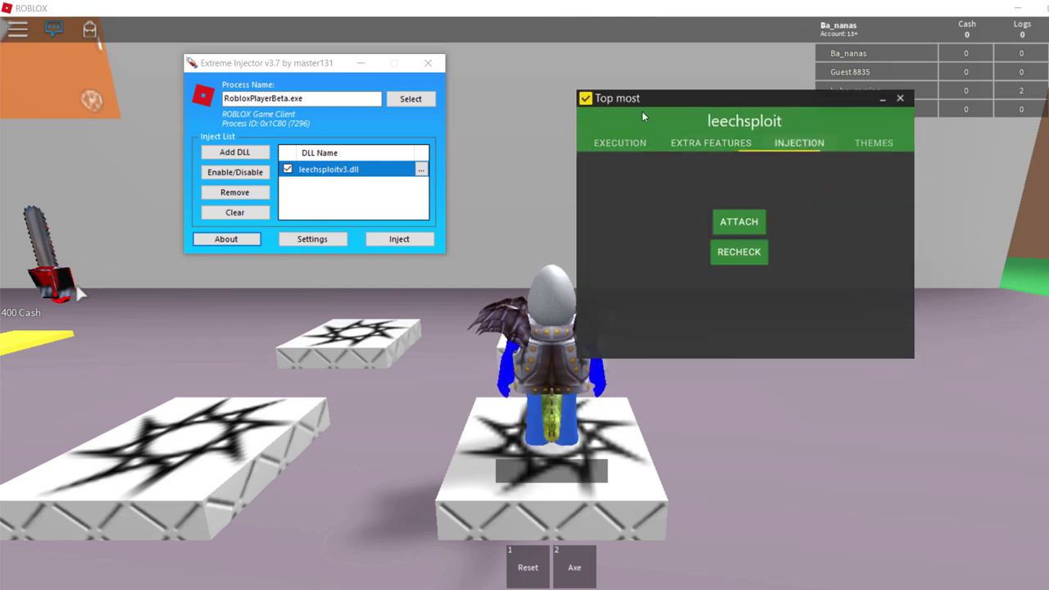
pyautogui.click(876, 144)
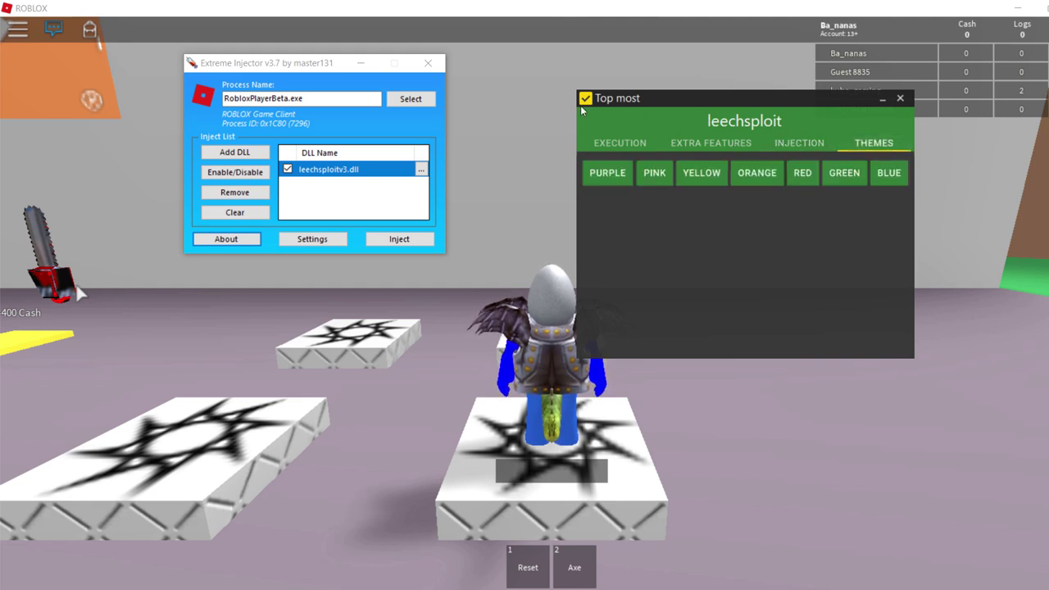
pyautogui.click(689, 149)
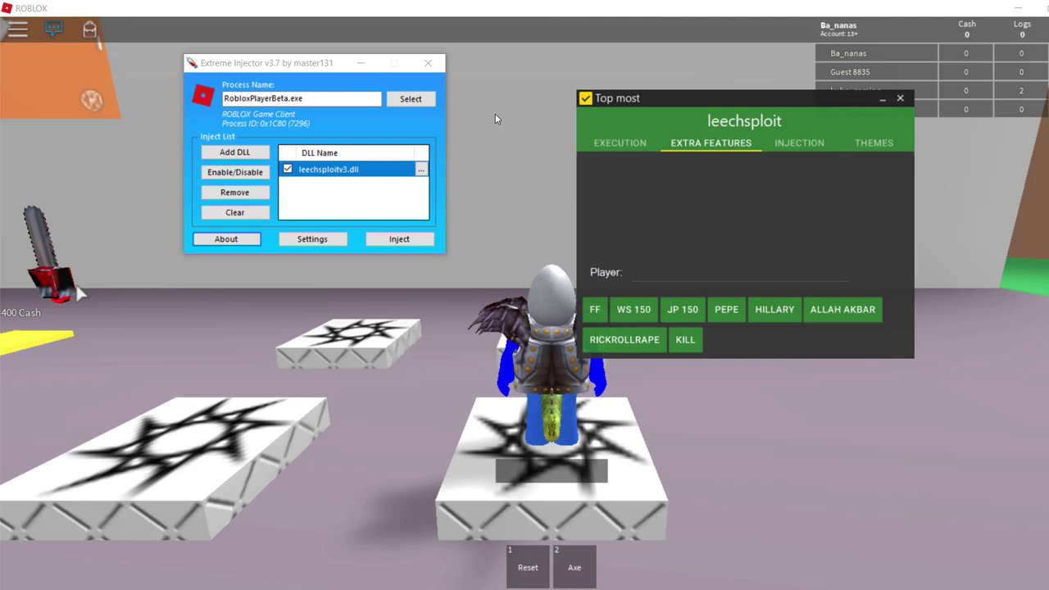
pyautogui.click(619, 142)
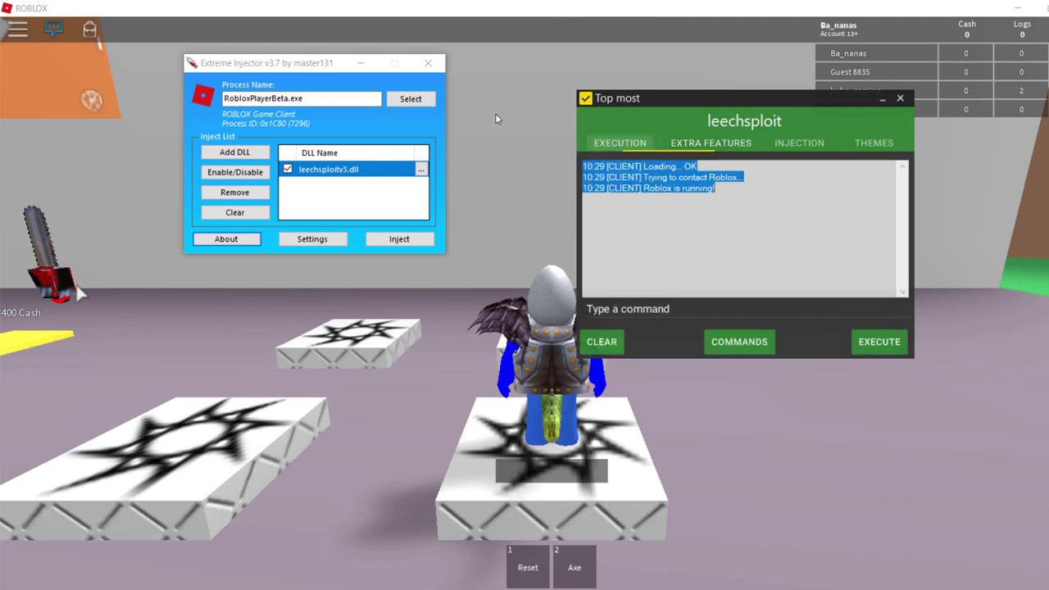
pyautogui.click(656, 309)
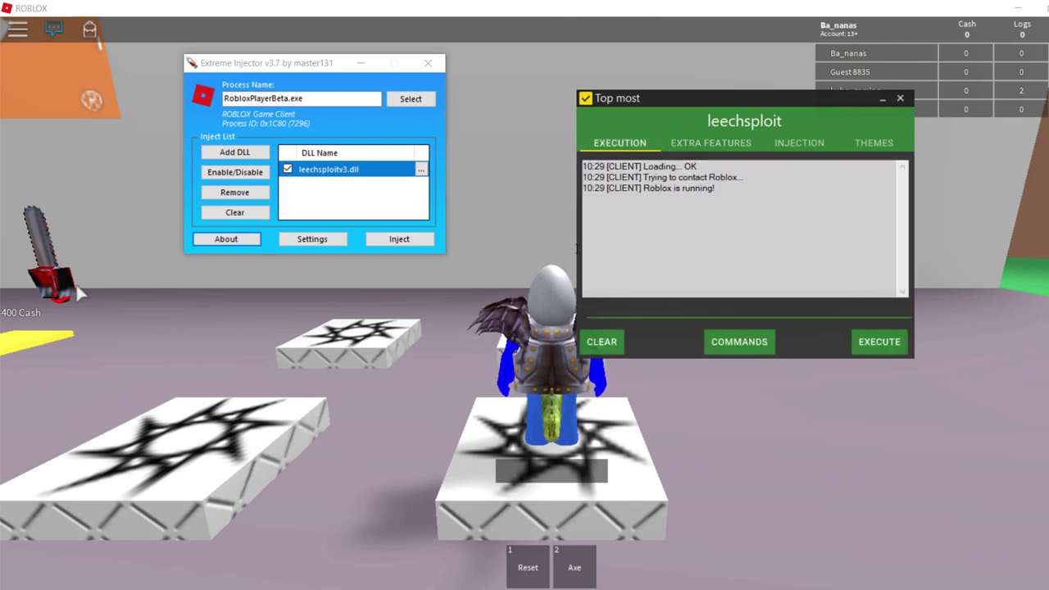
pyautogui.click(726, 341)
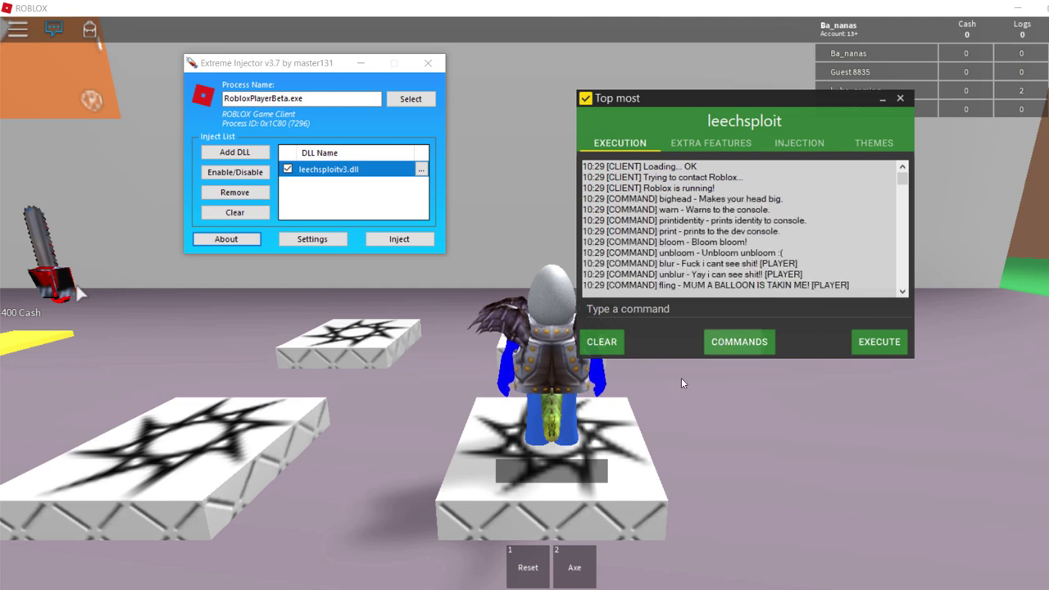
pyautogui.scroll(-5, 666, 246)
pyautogui.scroll(5, 685, 247)
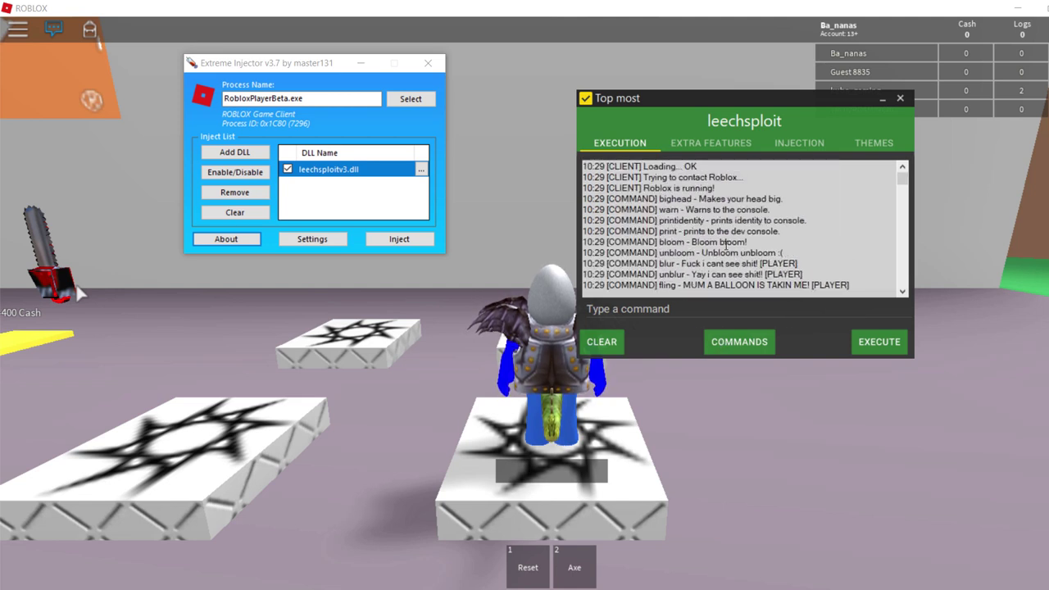
pyautogui.scroll(-5, 721, 248)
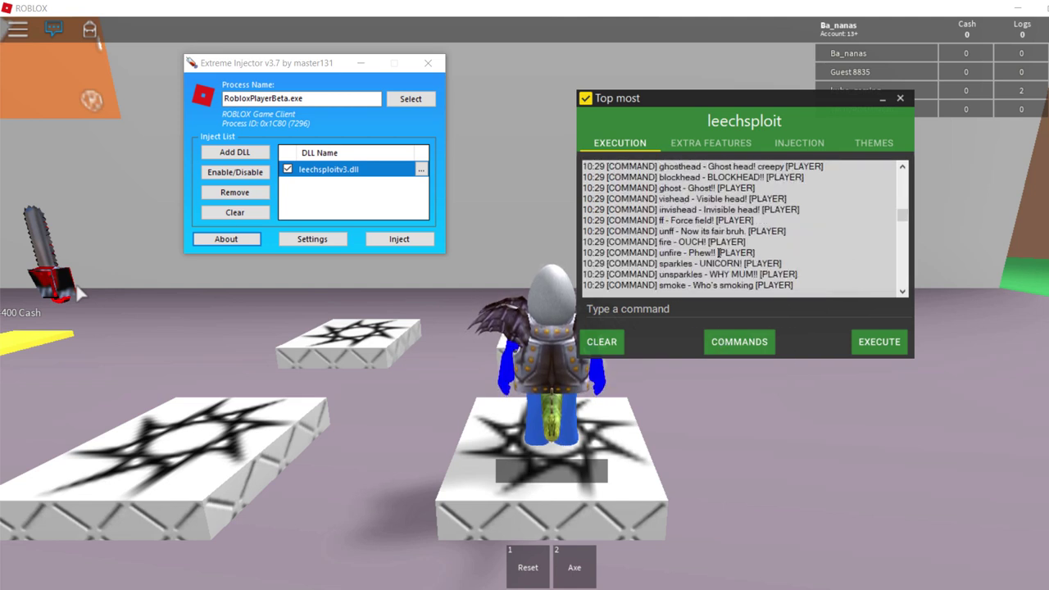
pyautogui.scroll(-10, 719, 253)
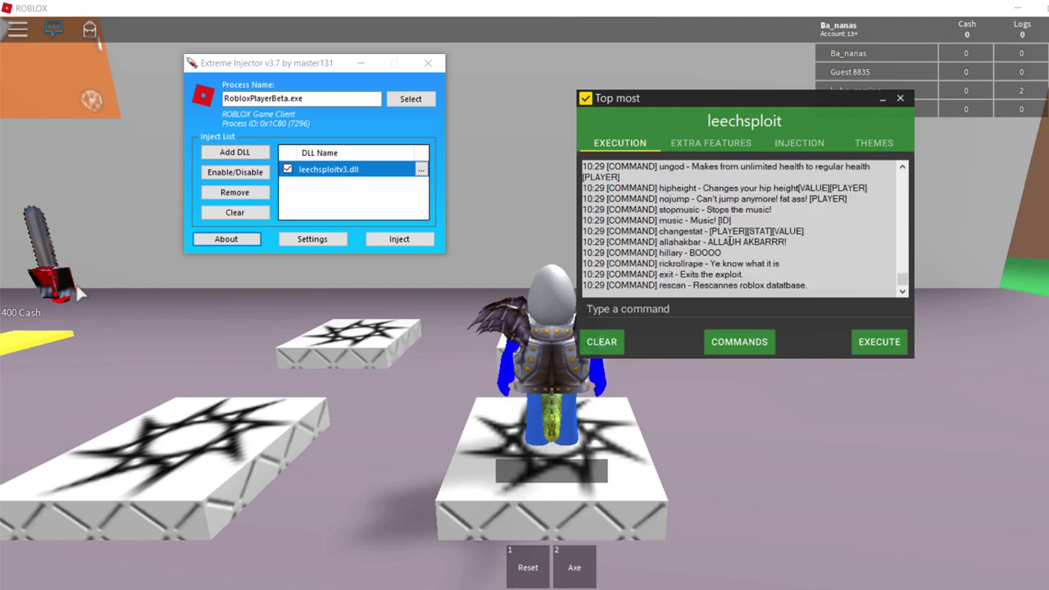
pyautogui.scroll(3, 751, 269)
pyautogui.scroll(-3, 743, 271)
pyautogui.moveTo(660, 274); pyautogui.dragTo(744, 274)
pyautogui.click(596, 220)
pyautogui.scroll(1, 695, 257)
pyautogui.scroll(3, 695, 257)
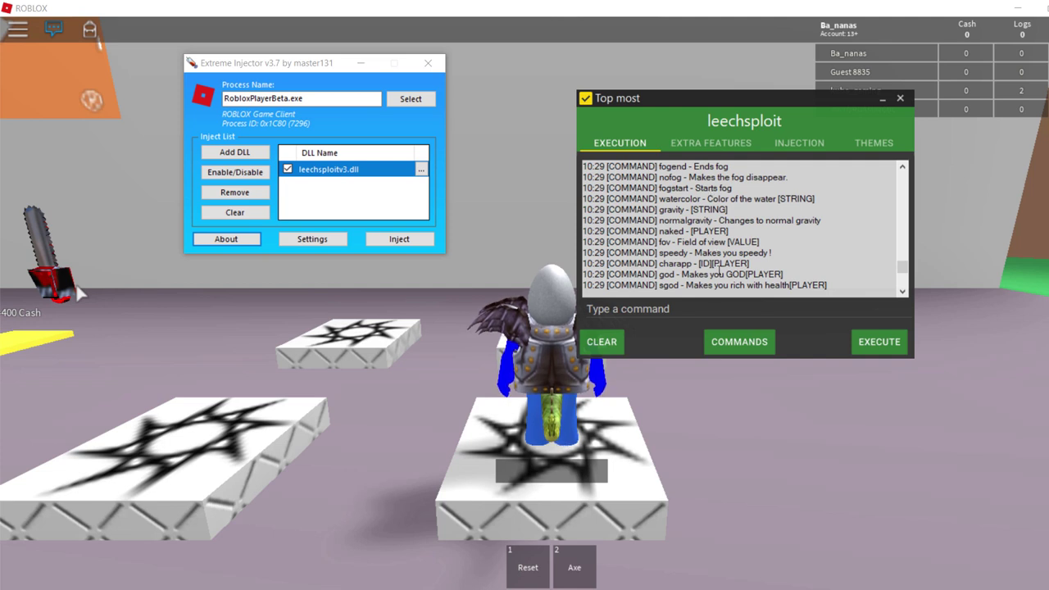
pyautogui.scroll(5, 714, 255)
pyautogui.scroll(3, 706, 255)
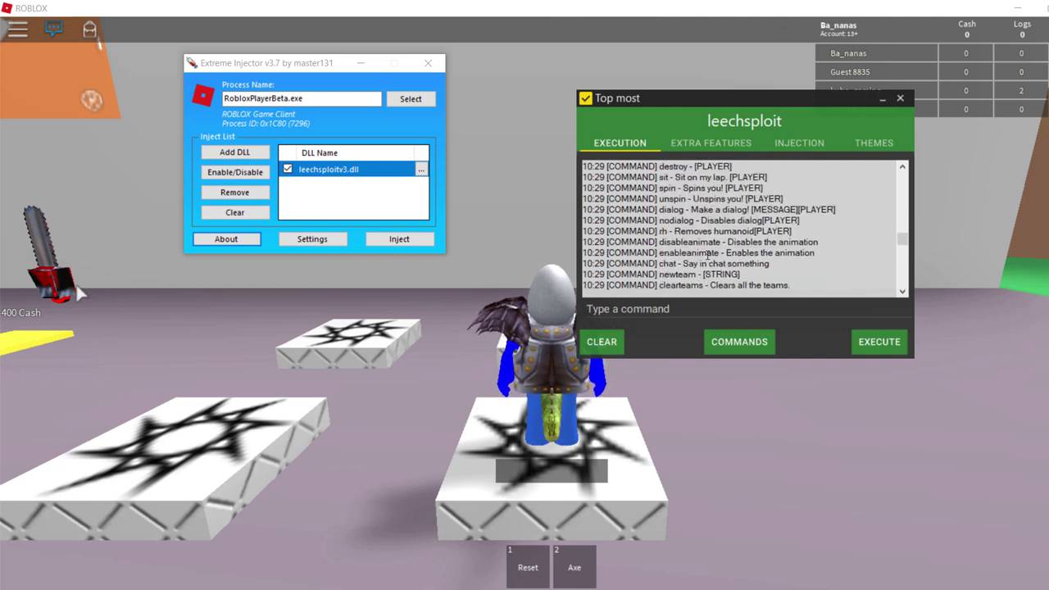
pyautogui.scroll(2, 707, 254)
pyautogui.scroll(5, 706, 254)
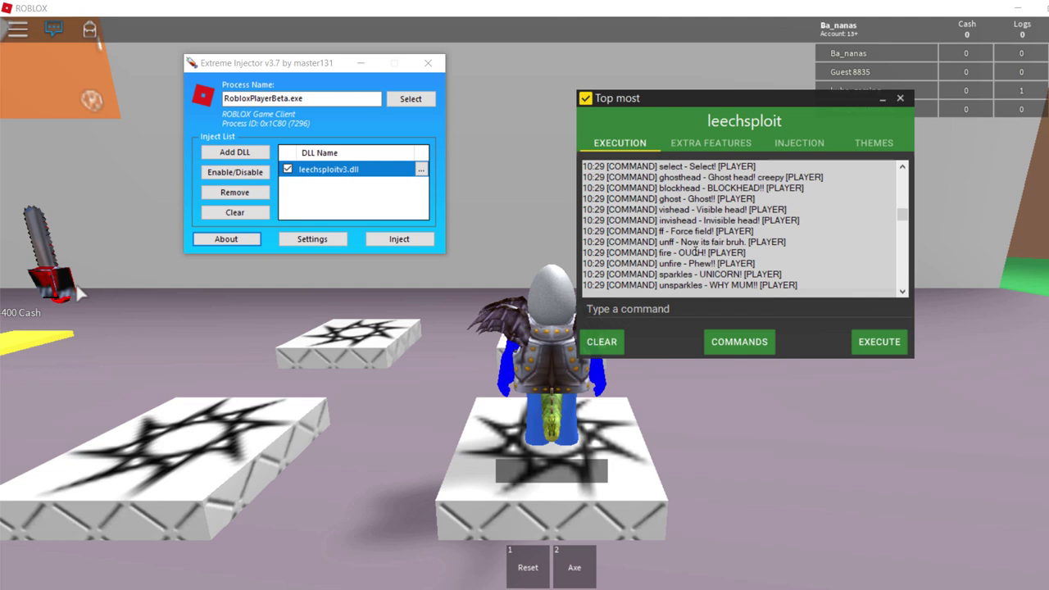
# Run 'btools me' in leechsploit to add building tools to the hotbar, then empty the command box.
pyautogui.click(671, 308)
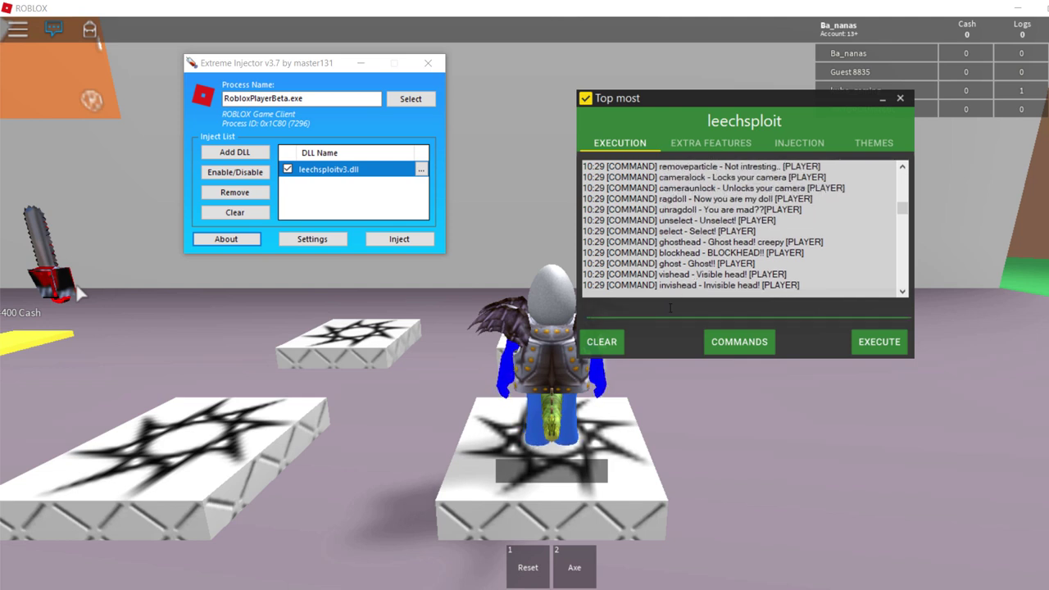
pyautogui.write('btools me')
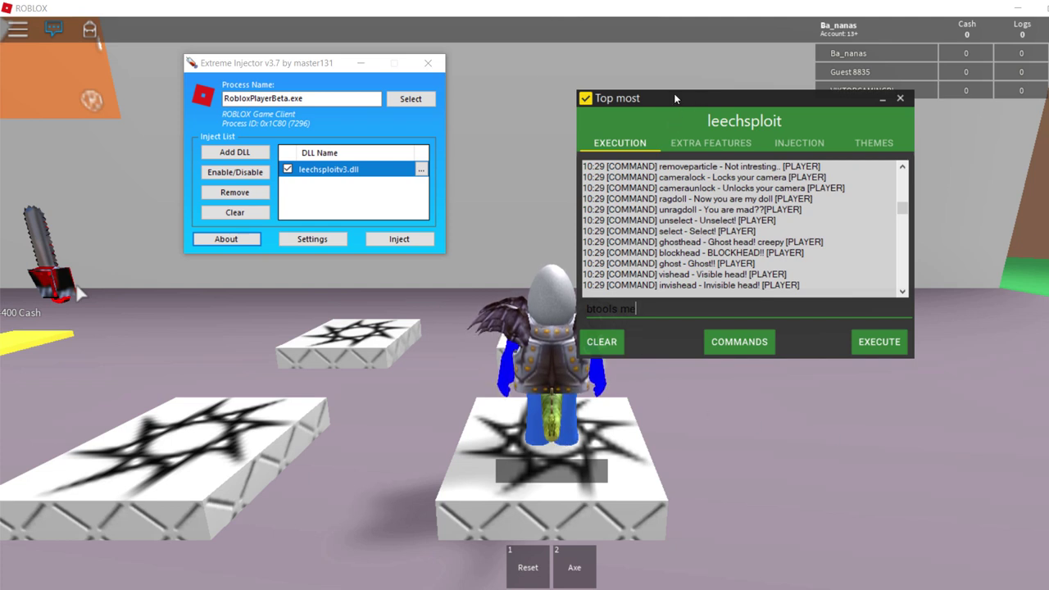
pyautogui.moveTo(678, 102); pyautogui.dragTo(615, 43)
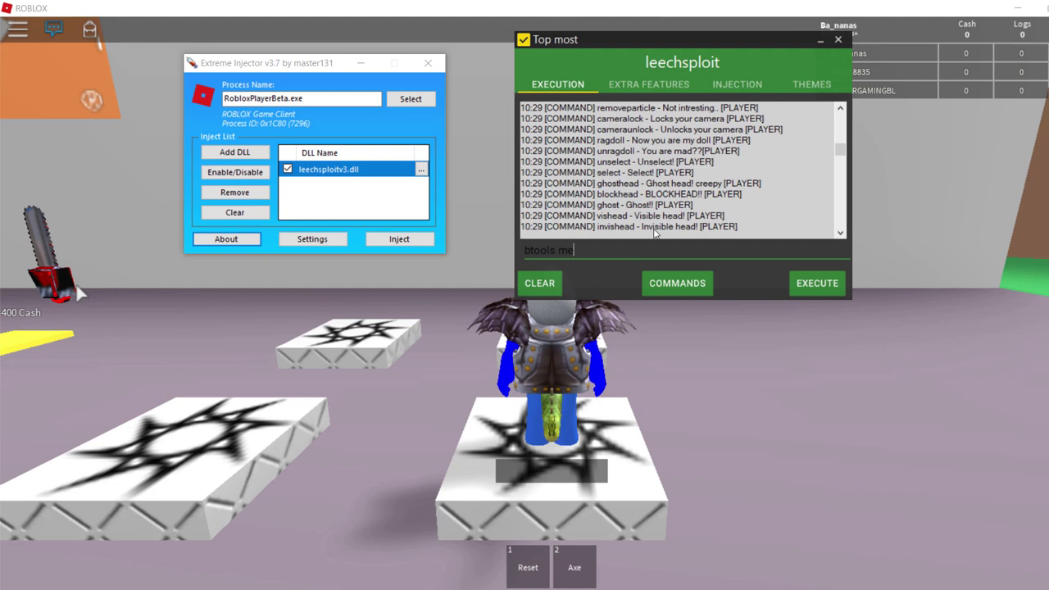
pyautogui.press('Return')
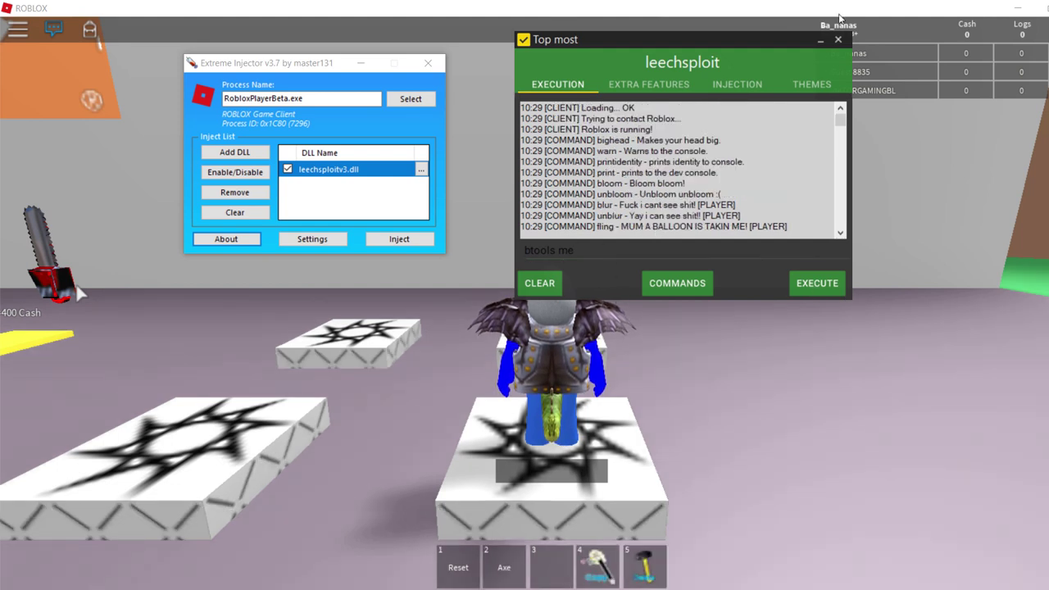
pyautogui.scroll(-5, 688, 177)
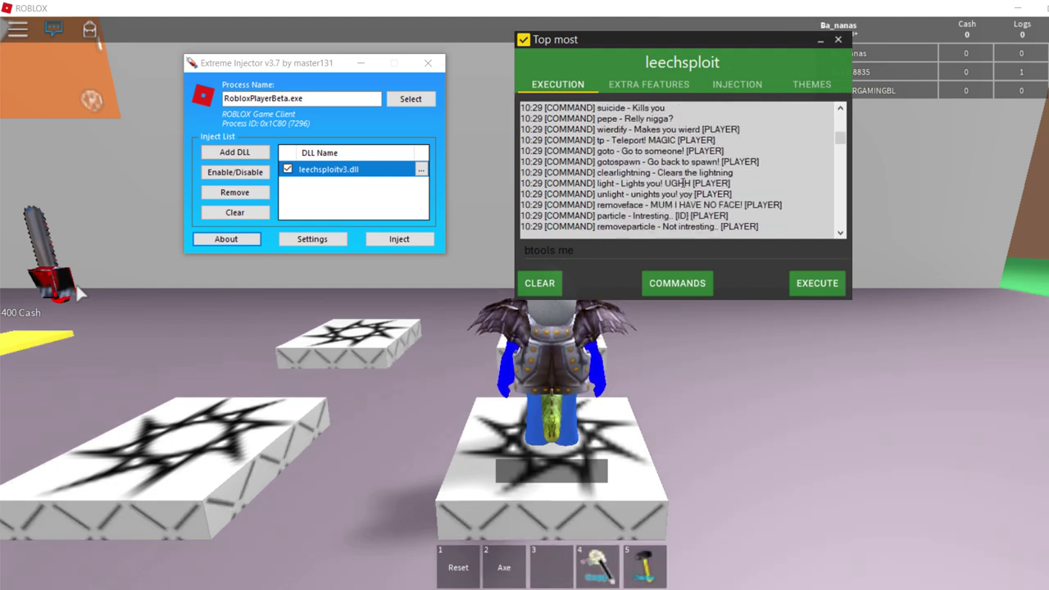
pyautogui.scroll(-7, 648, 178)
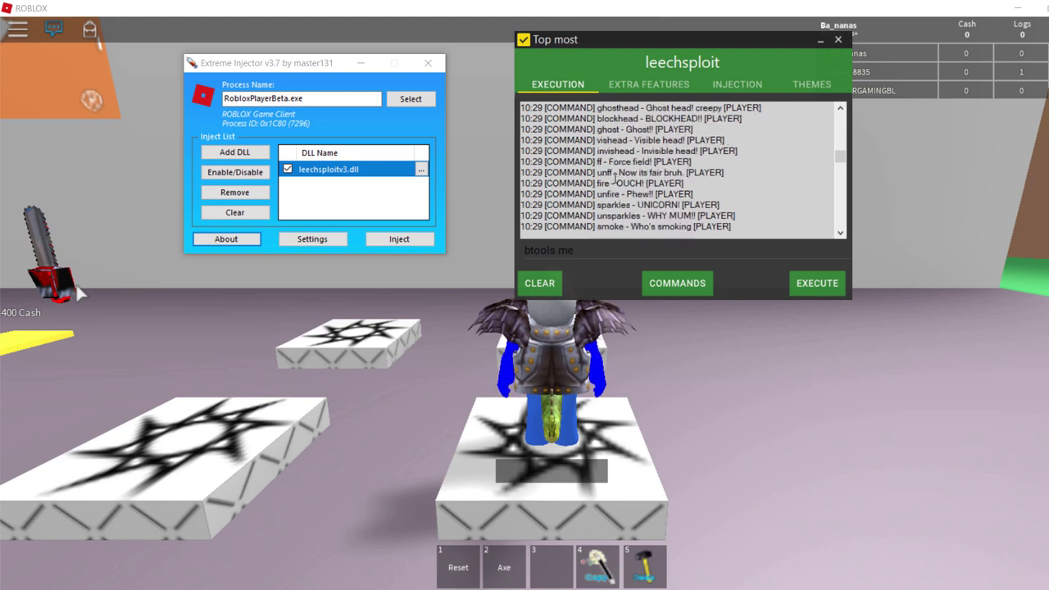
pyautogui.scroll(-6, 615, 177)
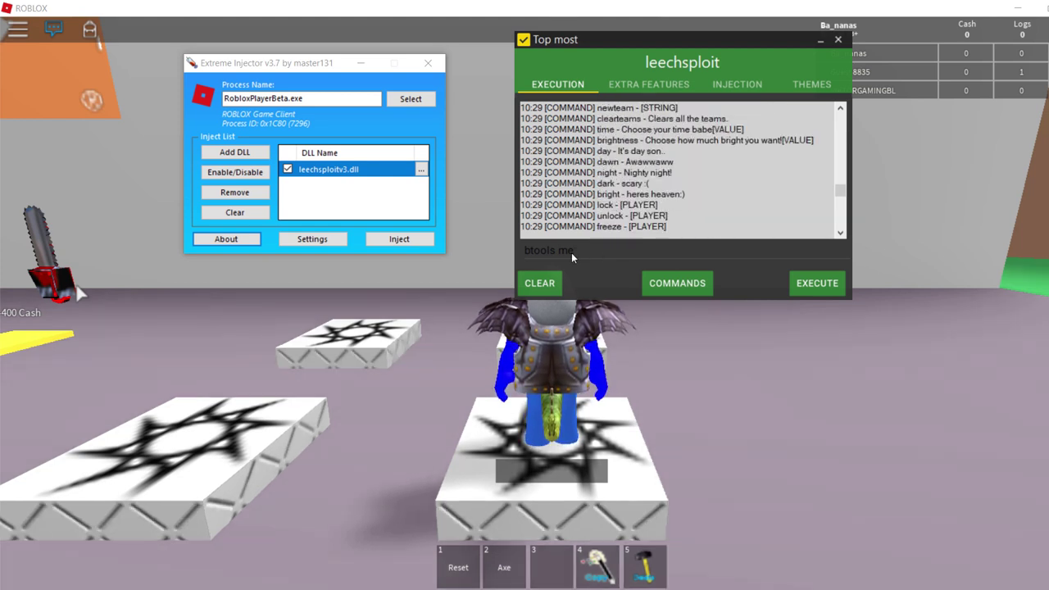
pyautogui.hotkey('ctrl', 'a')
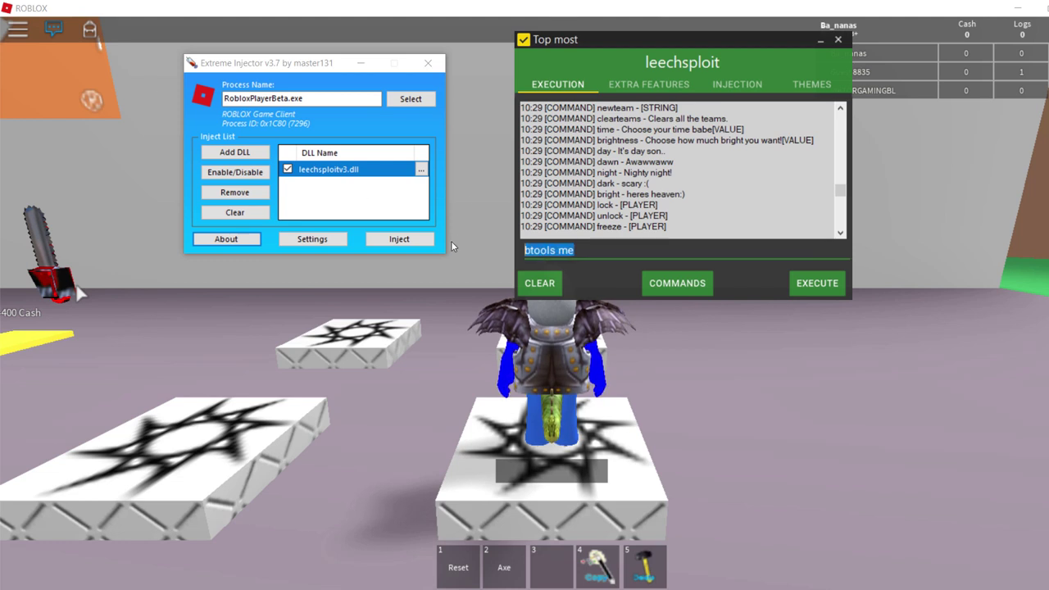
pyautogui.press('BackSpace')
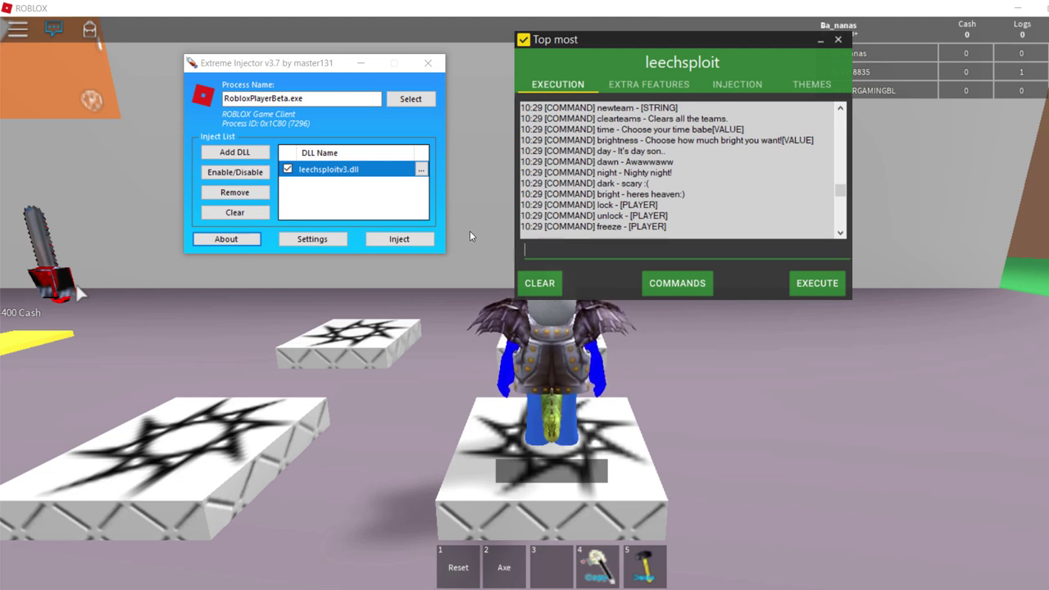
# Try entering 'me' and 's' in the command box, then erase them.
pyautogui.write('me')
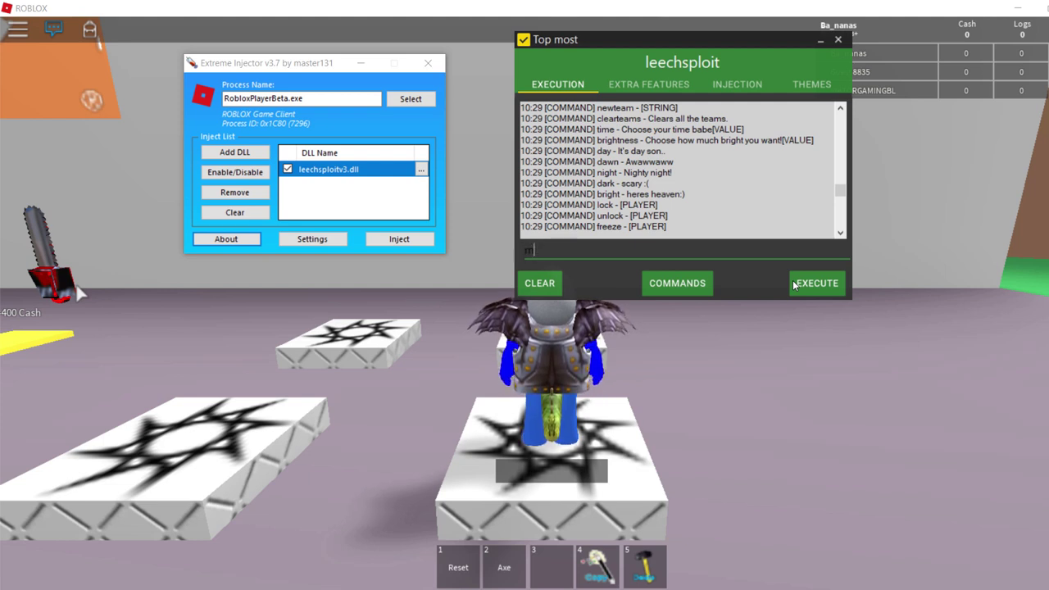
pyautogui.press('BackSpace')
pyautogui.press('BackSpace')
pyautogui.write('other')
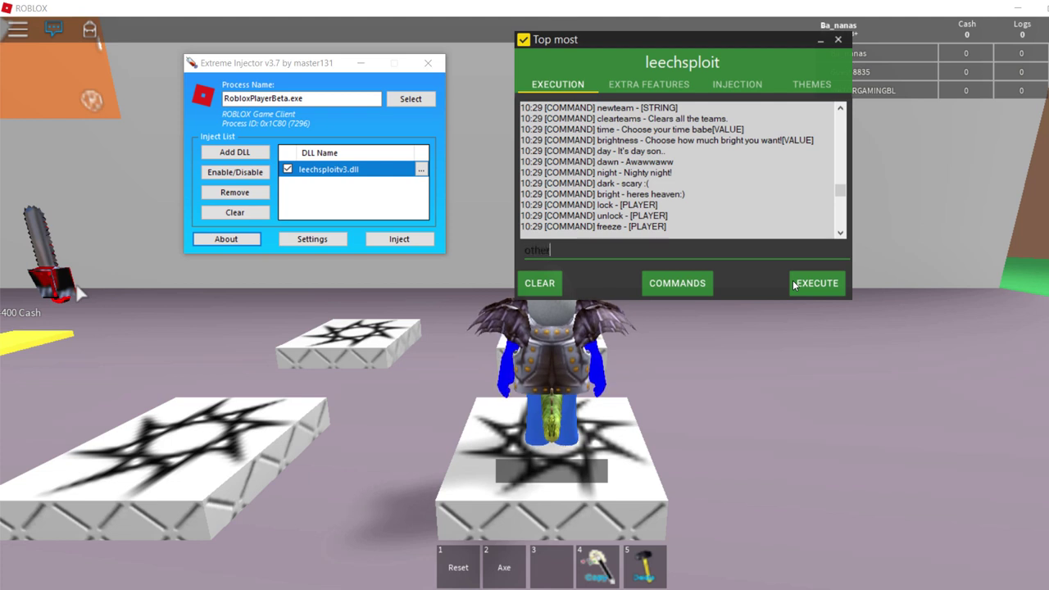
pyautogui.write('s')
pyautogui.press('BackSpace')
# Browse the command list and enter 'kill all' in the command box.
pyautogui.scroll(4, 714, 194)
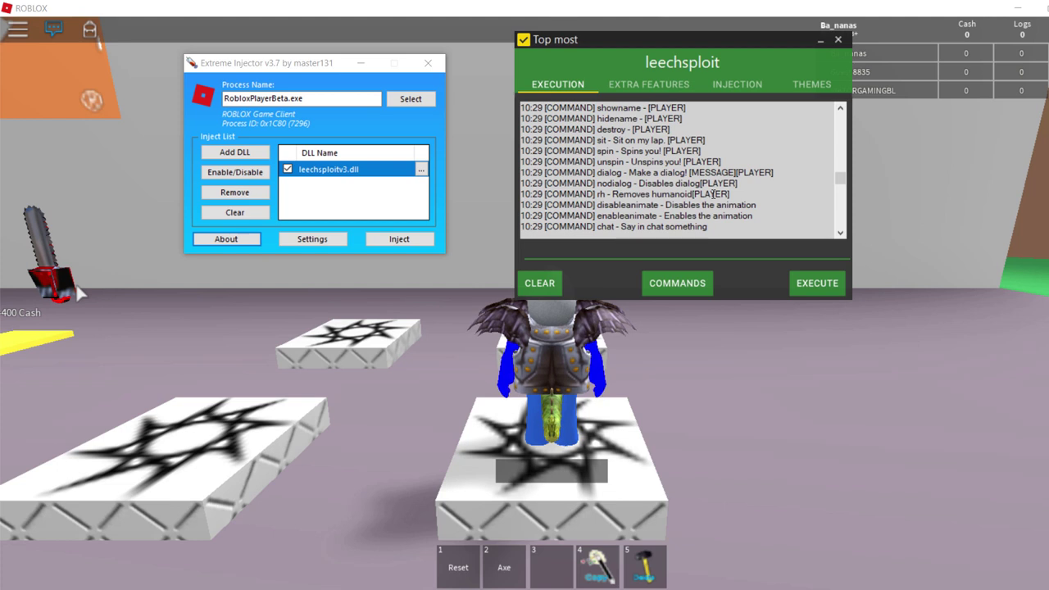
pyautogui.scroll(-2, 713, 194)
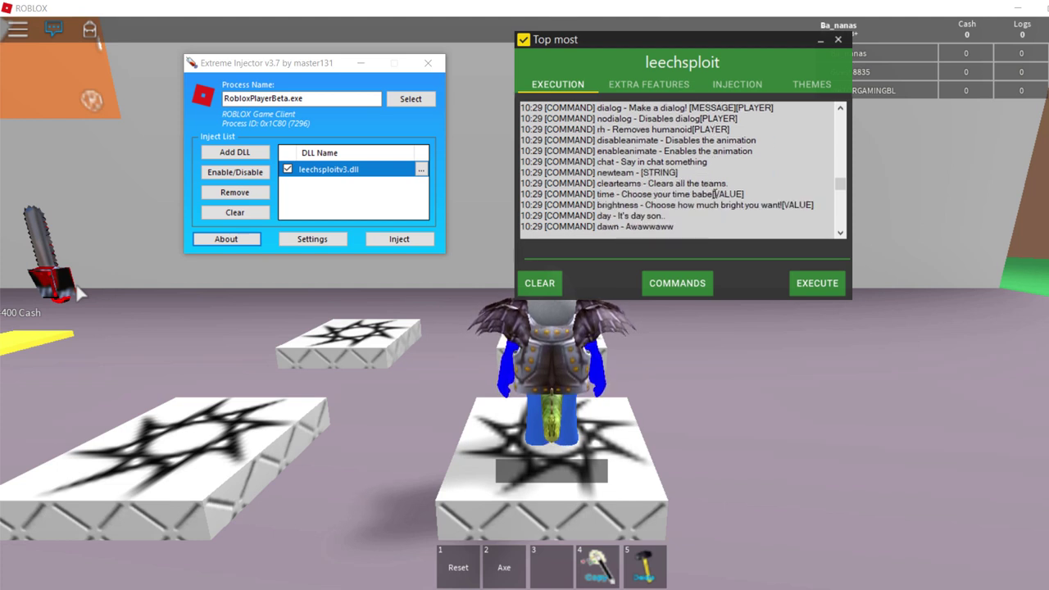
pyautogui.scroll(3, 681, 176)
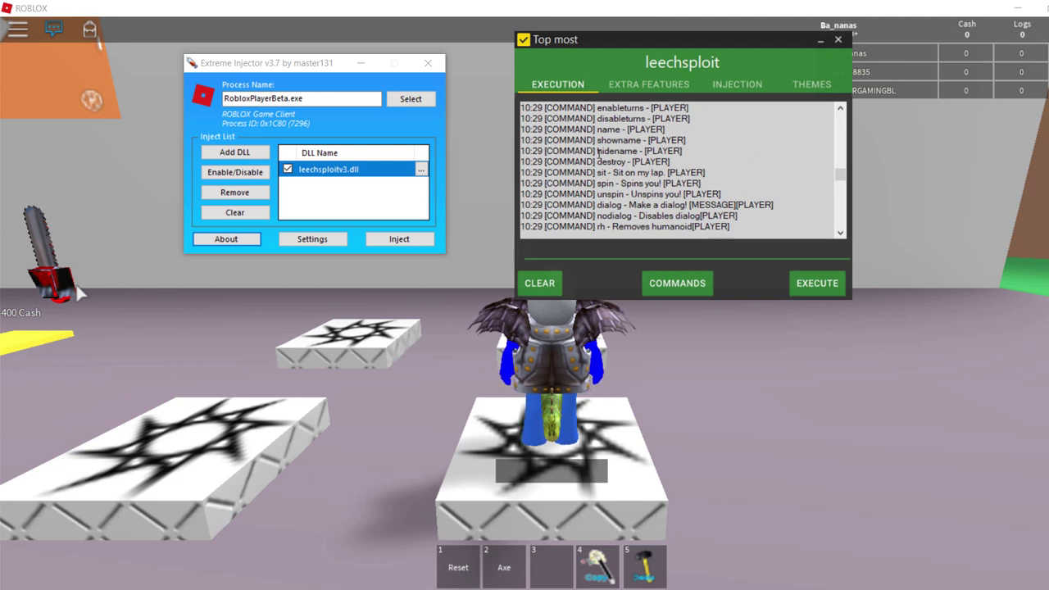
pyautogui.scroll(5, 672, 172)
pyautogui.scroll(8, 662, 171)
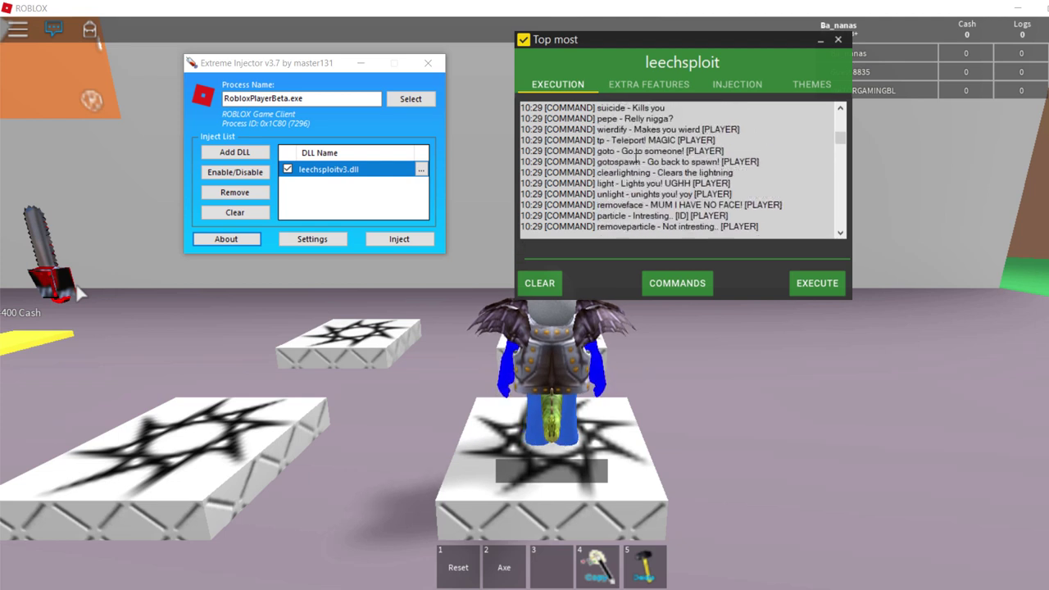
pyautogui.scroll(2, 611, 142)
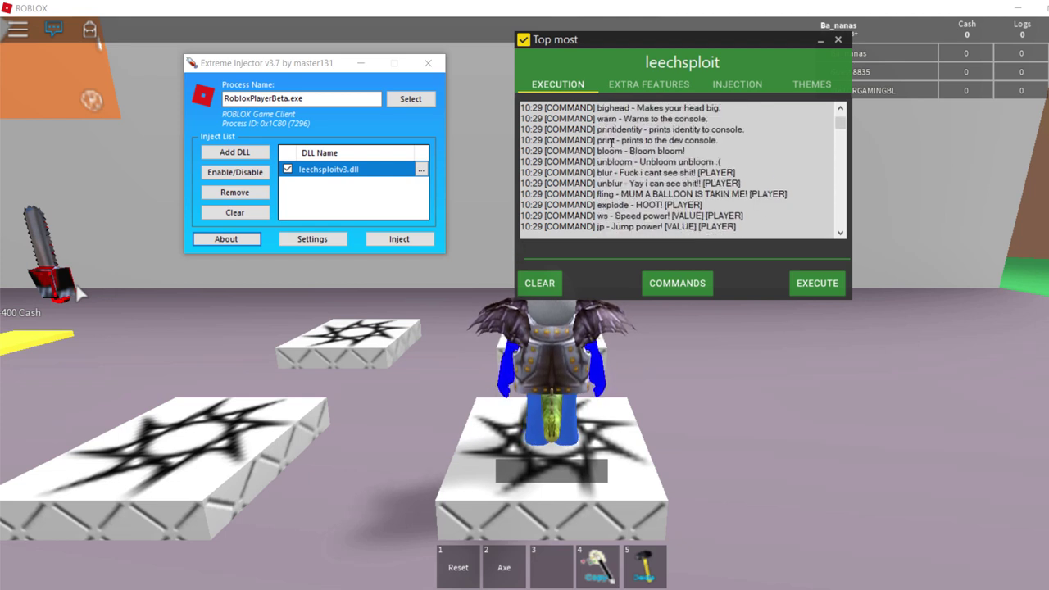
pyautogui.write('kill all')
pyautogui.scroll(1, 782, 126)
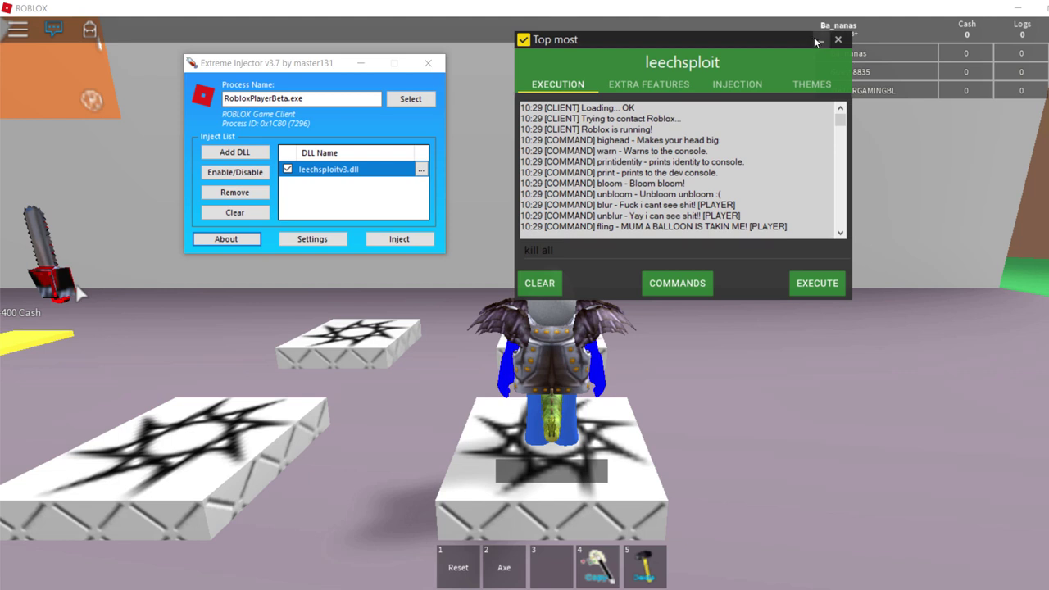
# Close leechsploit, dismiss the crash error, then restore the ROBLOX Crash dialog from the taskbar preview.
pyautogui.click(836, 39)
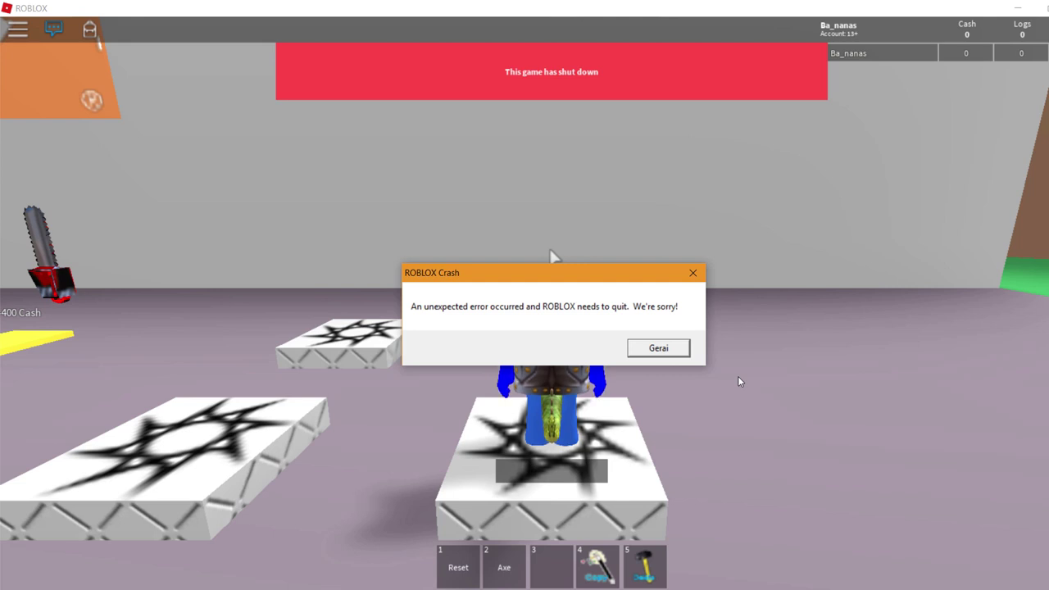
pyautogui.press('Return')
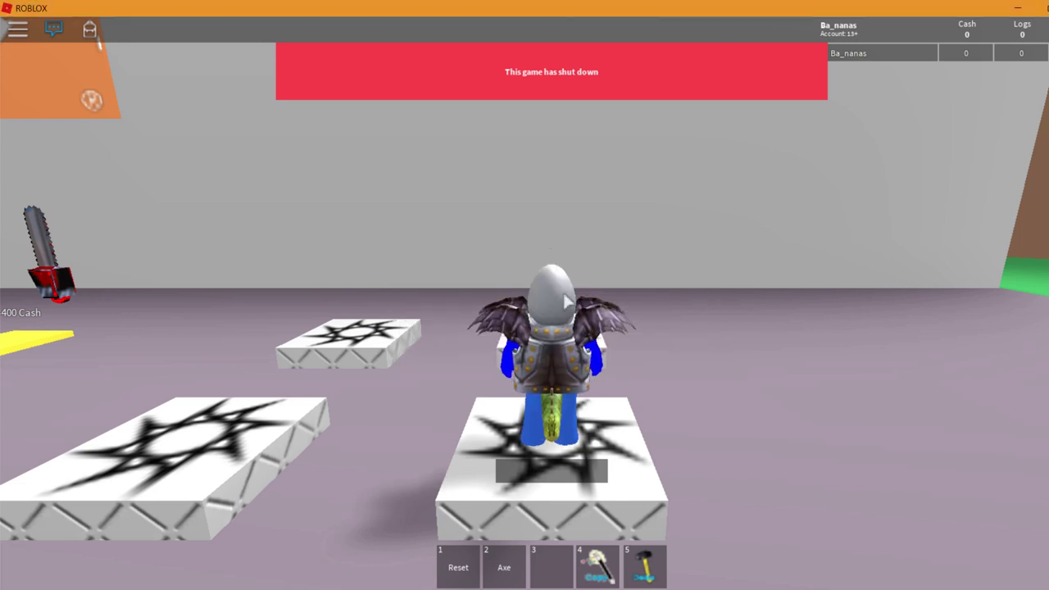
pyautogui.moveTo(550, 588)
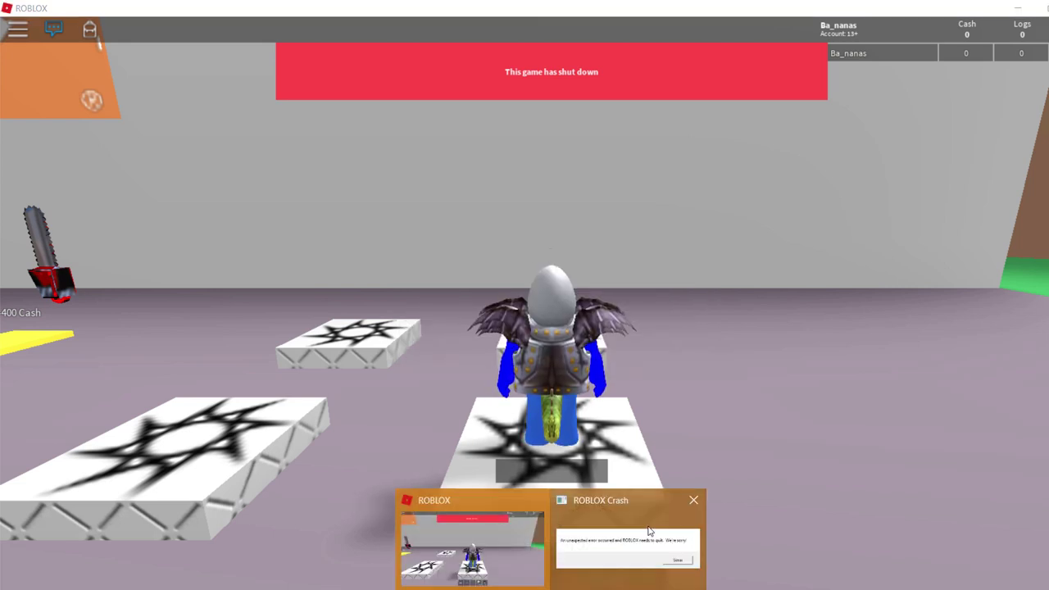
pyautogui.click(629, 537)
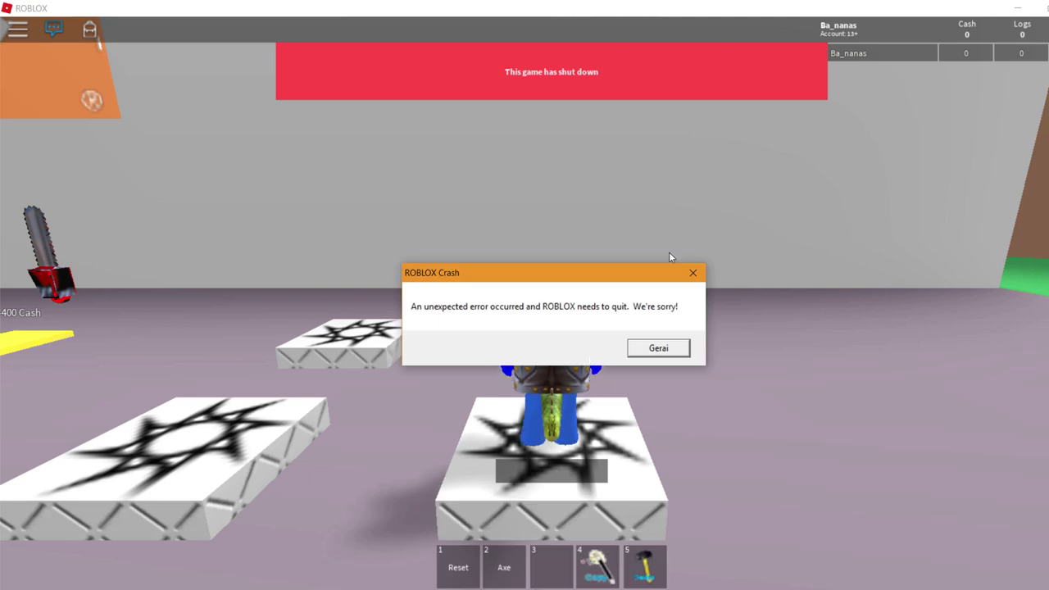
pyautogui.click(574, 197)
pyautogui.moveTo(551, 588)
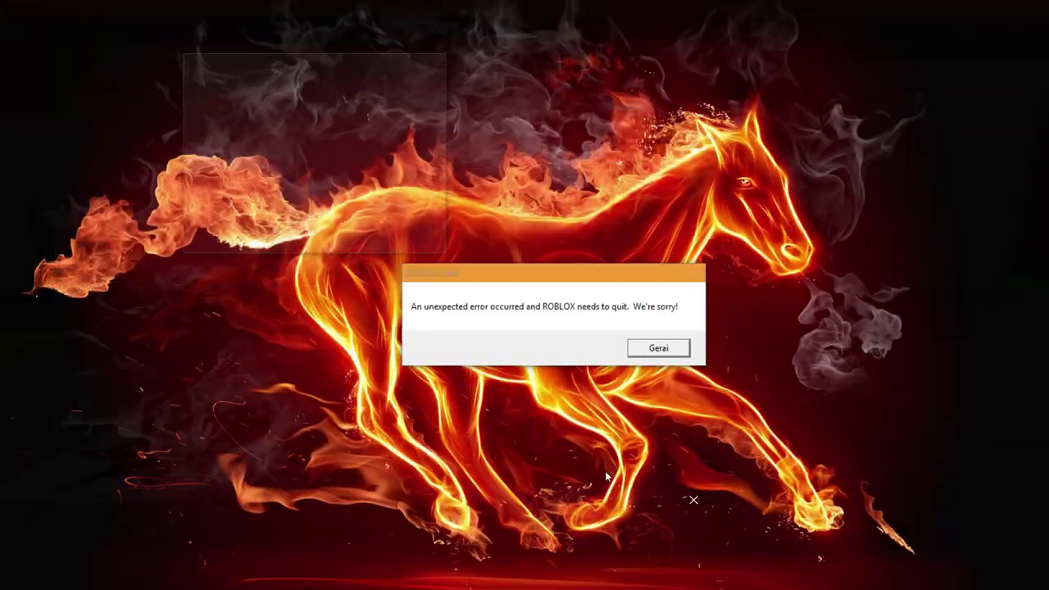
pyautogui.click(613, 556)
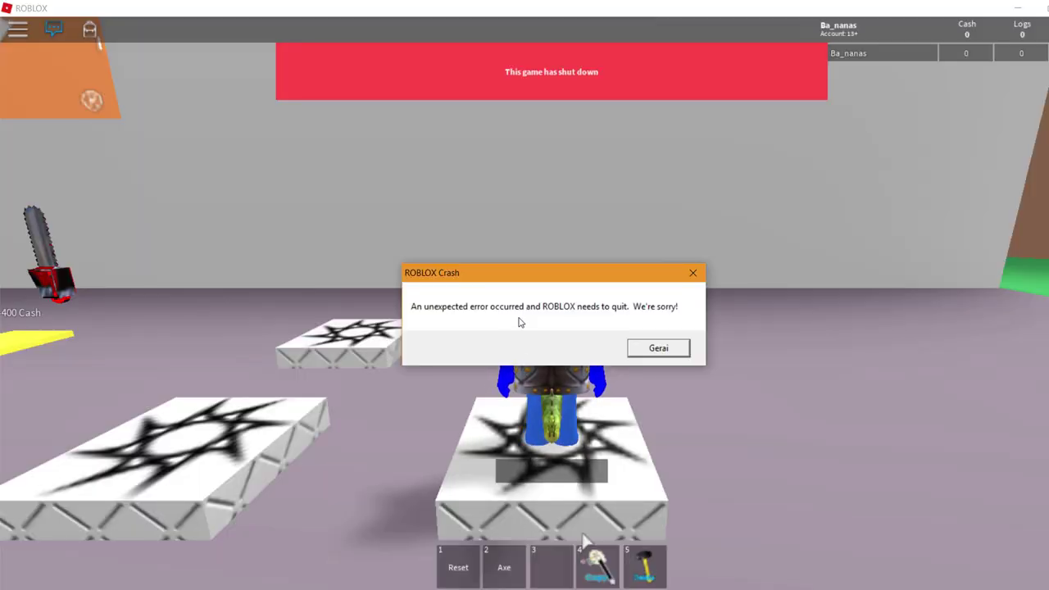